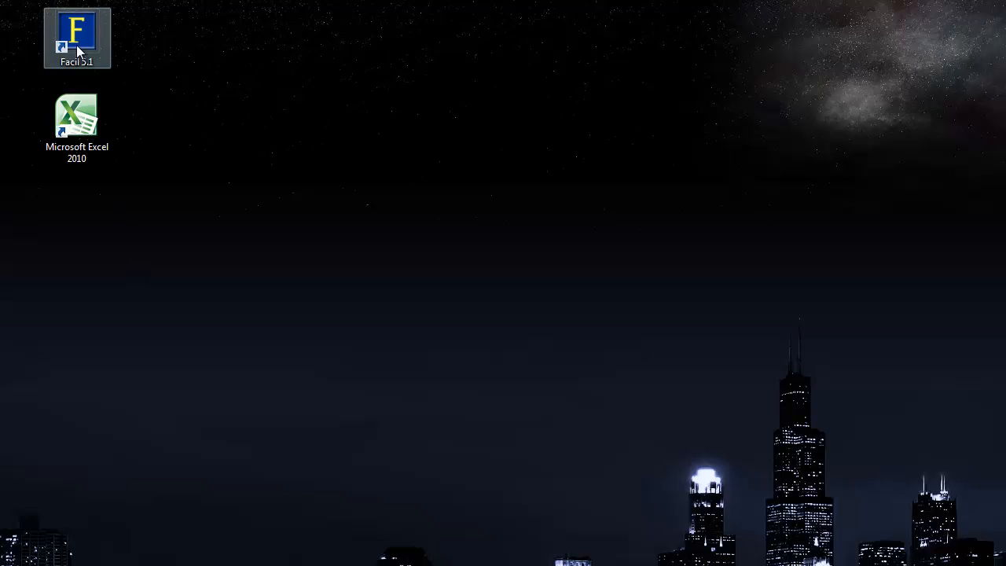
# Step: Launch Facil 5.1, continue past the welcome screen, and log in by choosing a staff ID
pyautogui.doubleClick(76, 35)
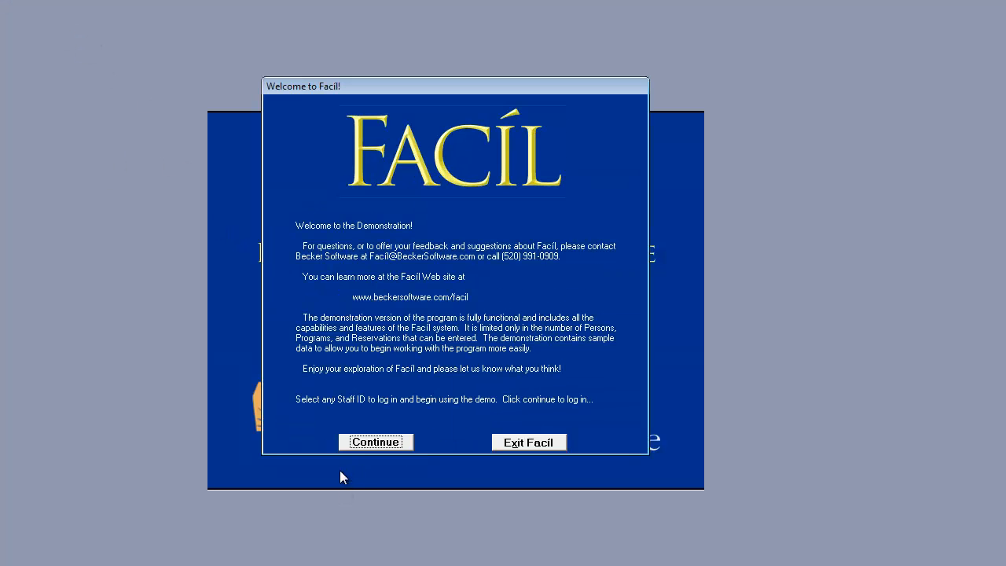
pyautogui.click(394, 443)
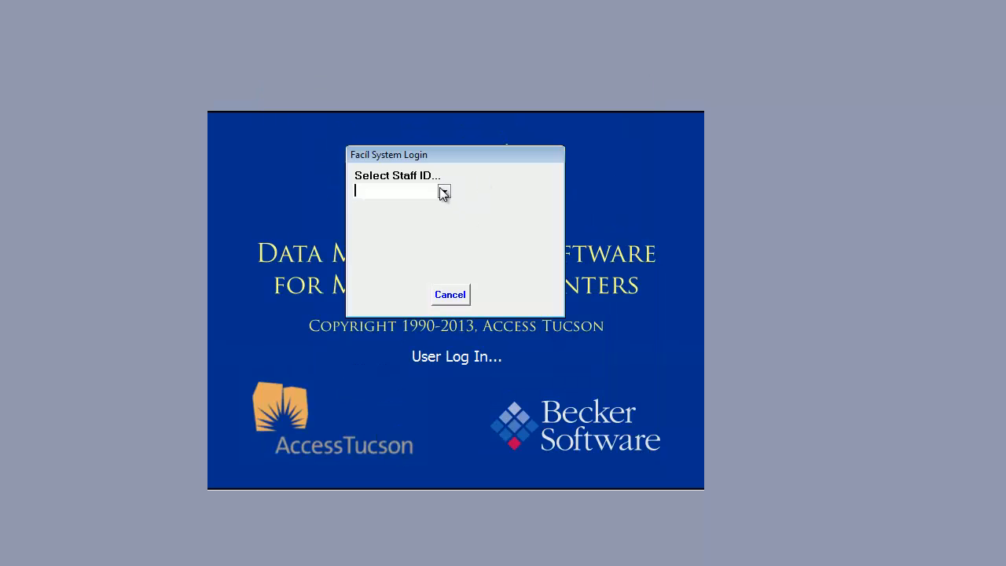
pyautogui.click(444, 192)
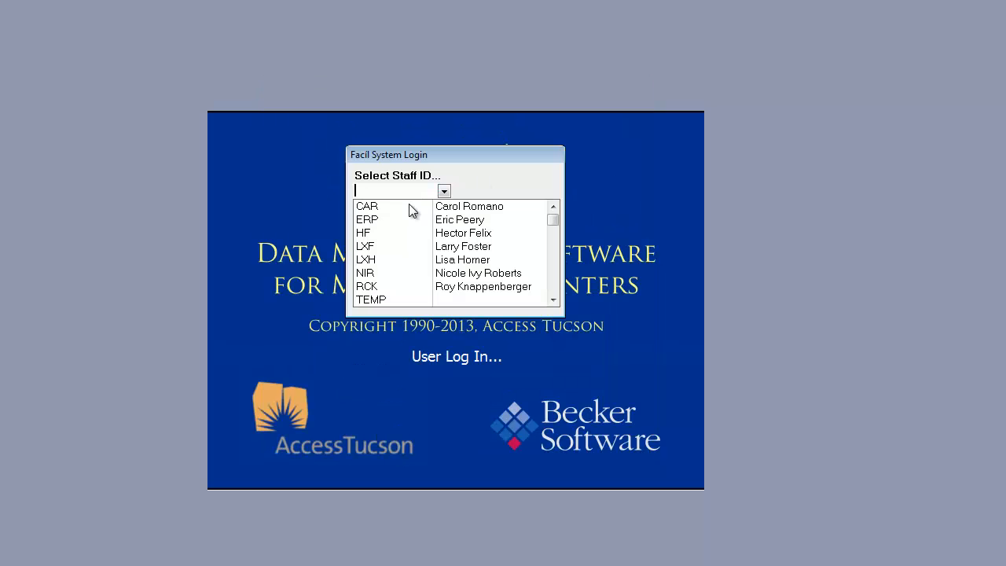
pyautogui.click(412, 246)
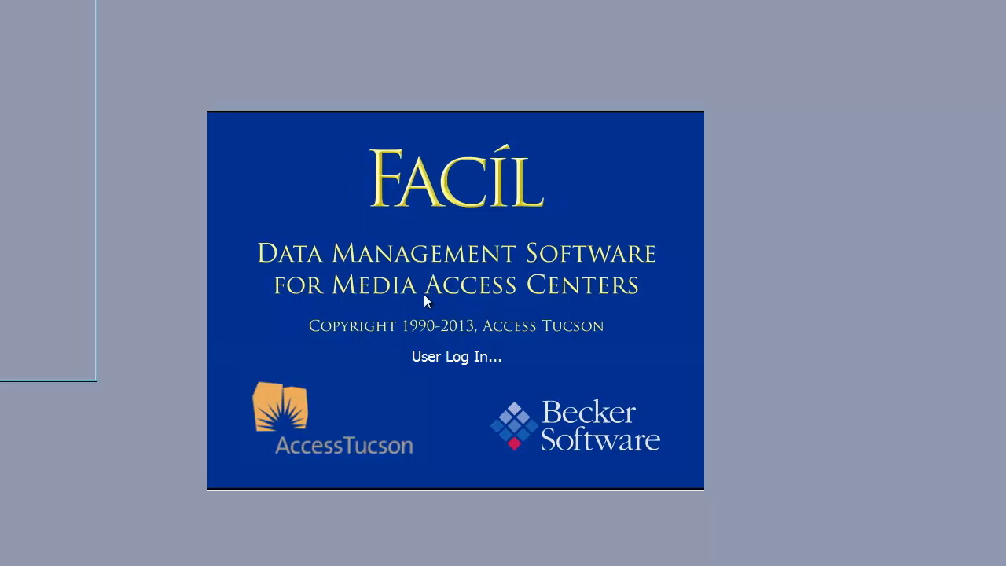
pyautogui.click(516, 411)
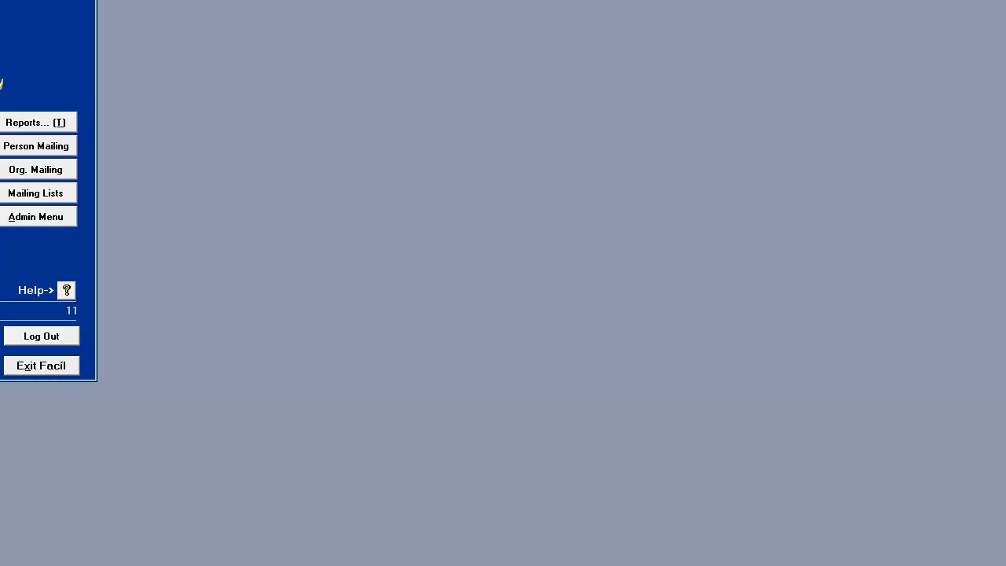
# Step: Move the Facil window down to the bottom of the screen and launch Microsoft Excel 2010
pyautogui.press('super+Down')
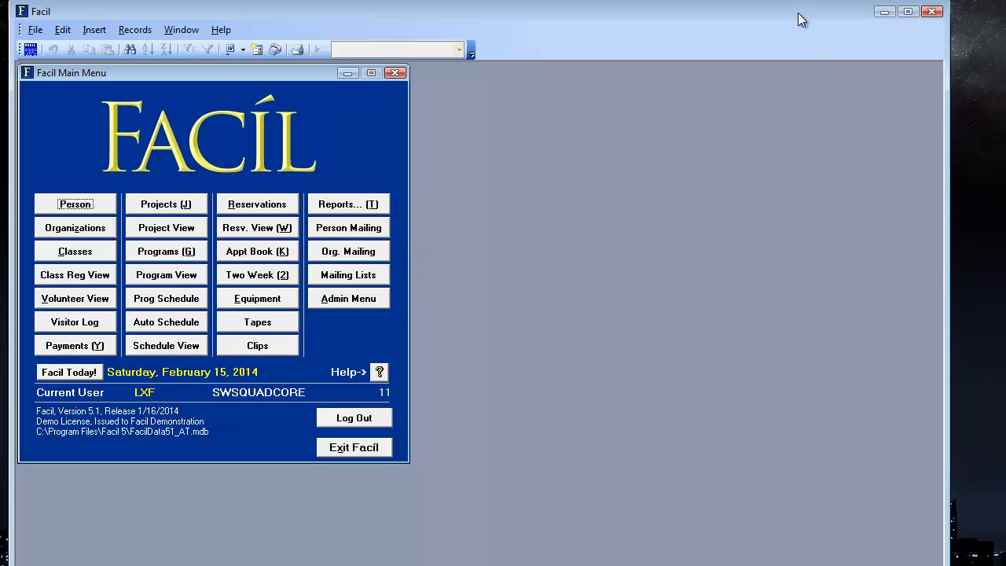
pyautogui.moveTo(785, 14); pyautogui.dragTo(812, 467)
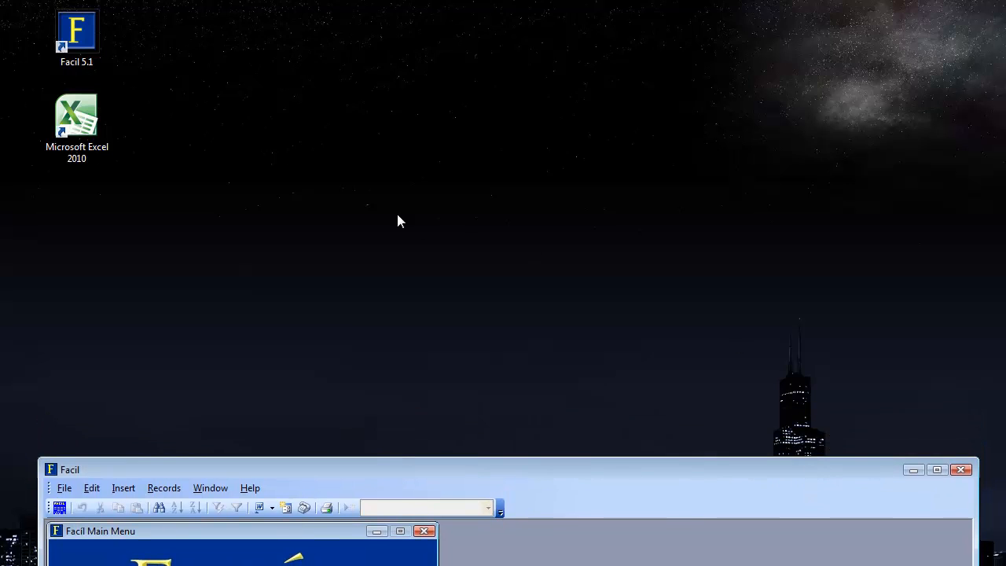
pyautogui.doubleClick(75, 129)
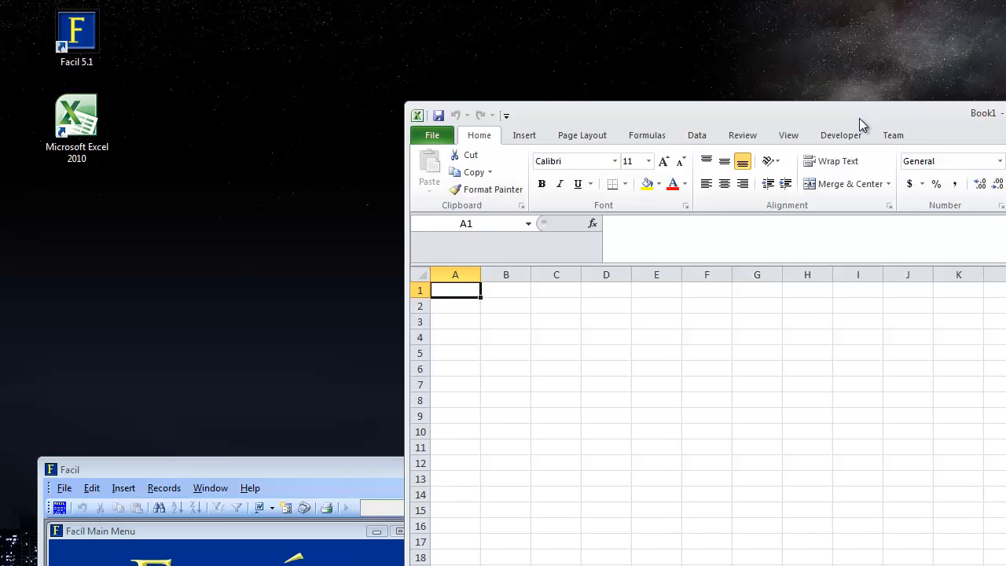
pyautogui.moveTo(859, 119); pyautogui.dragTo(559, 54)
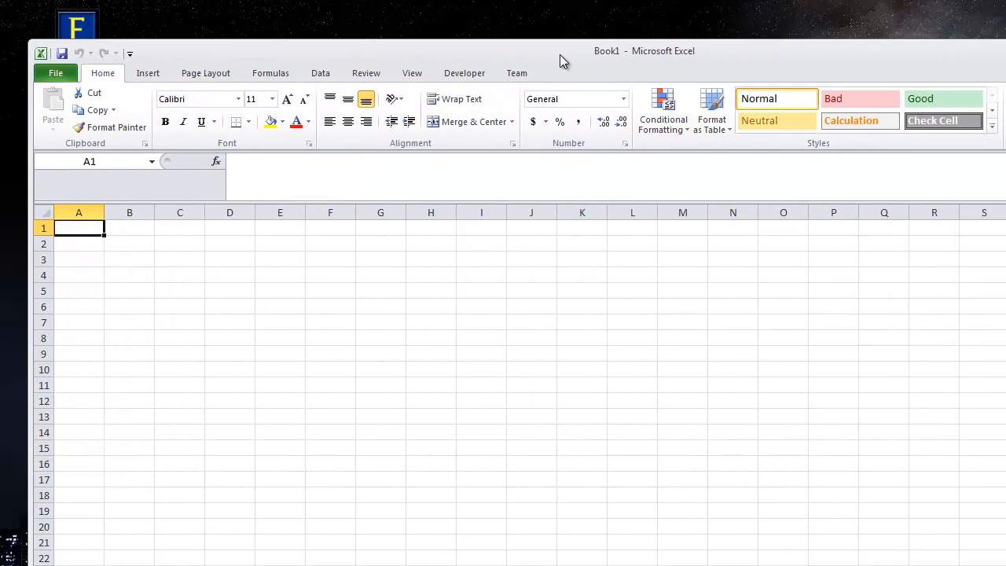
# Step: Resize the Excel window to 640x480, move it to the upper left, then enlarge it over most of the screen
pyautogui.rightClick(26, 39)
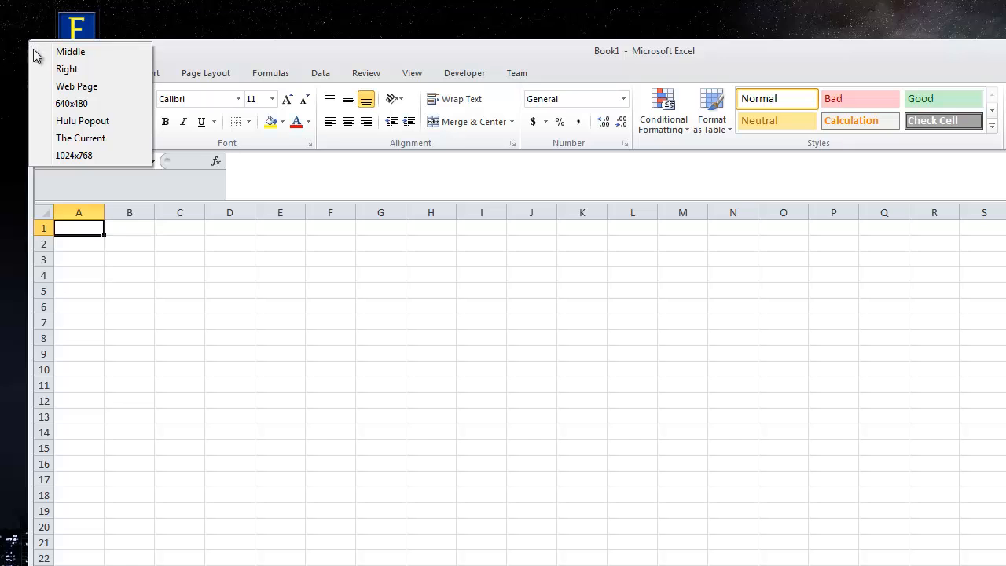
pyautogui.click(64, 104)
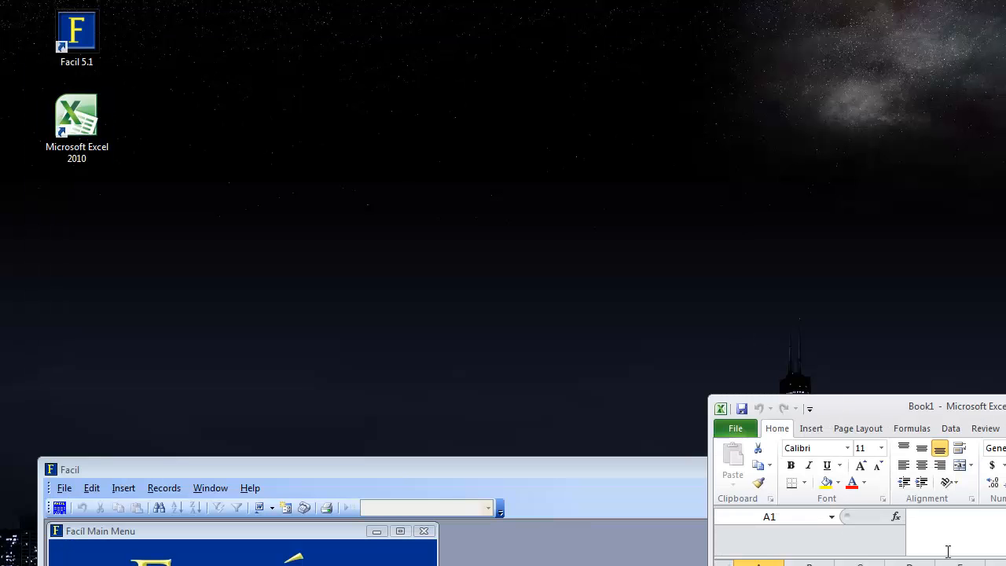
pyautogui.moveTo(877, 409); pyautogui.dragTo(189, 27)
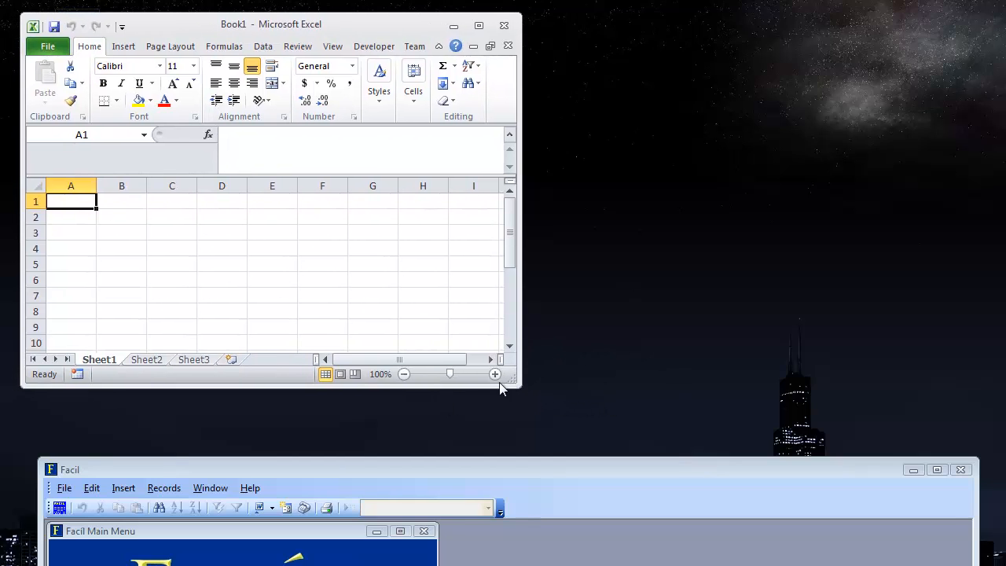
pyautogui.moveTo(519, 385); pyautogui.dragTo(962, 537)
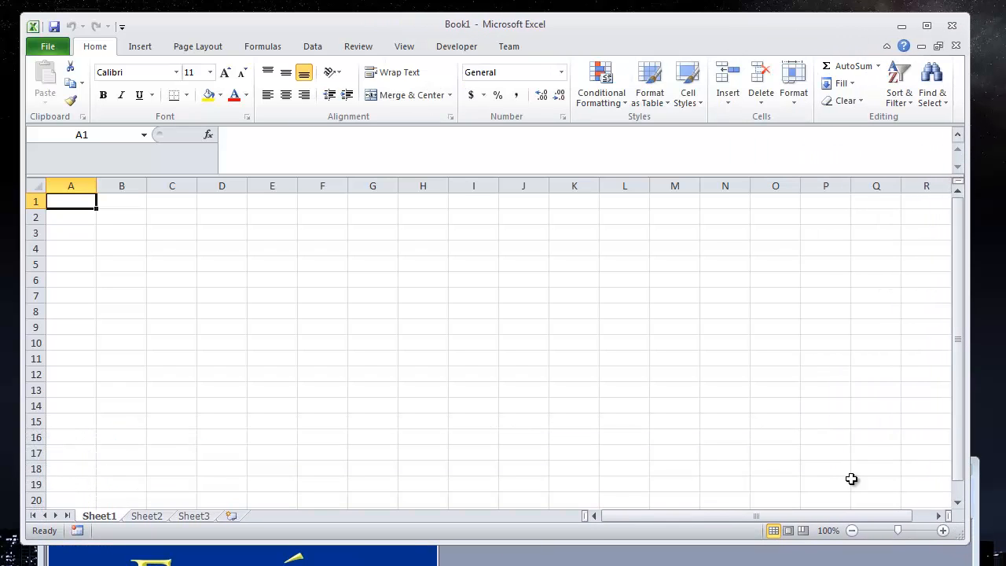
# Step: Start an import from Access and pick the database FacilData51_AT.mdb in C:\Program Files\Facil 5
pyautogui.click(311, 49)
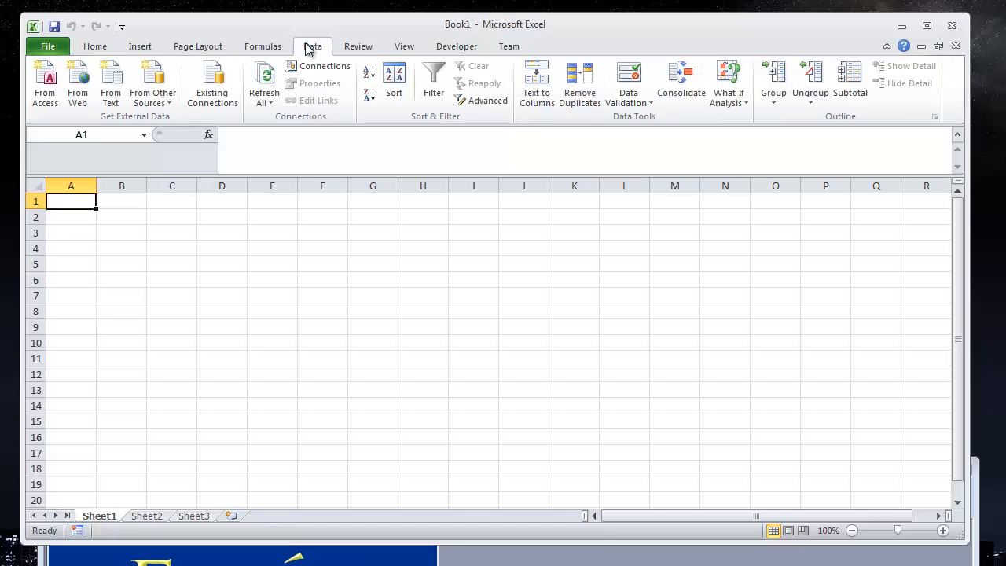
pyautogui.click(45, 100)
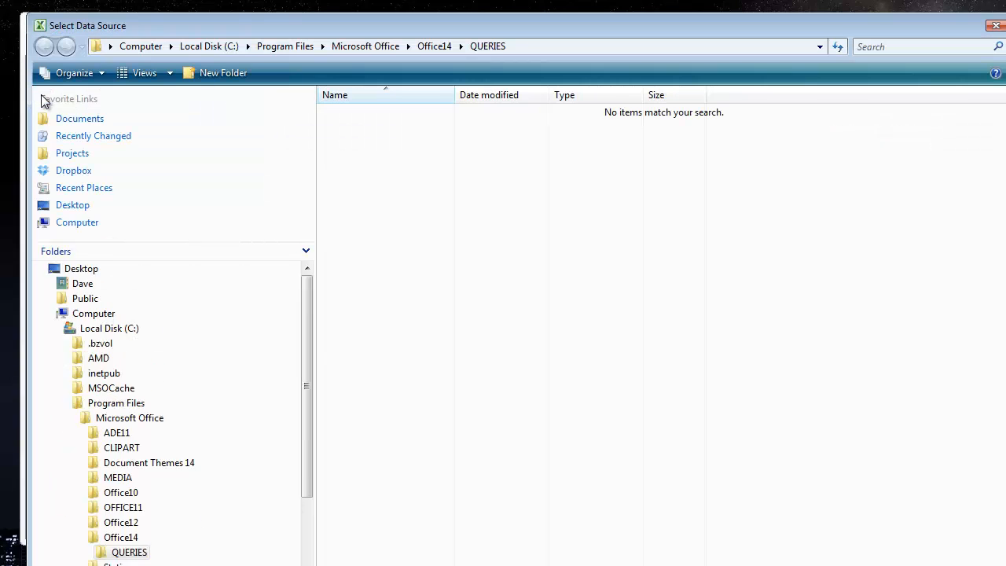
pyautogui.click(86, 226)
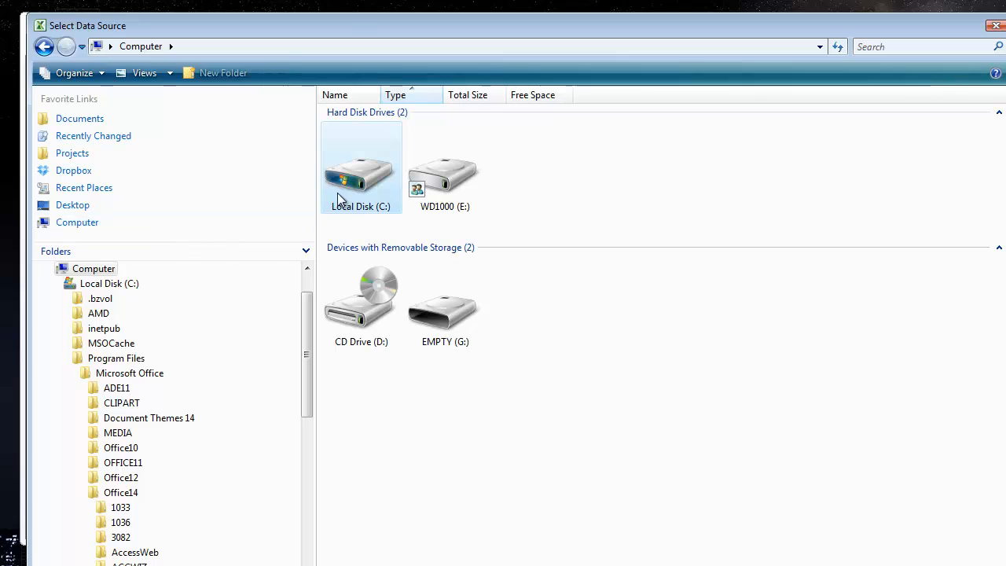
pyautogui.doubleClick(368, 192)
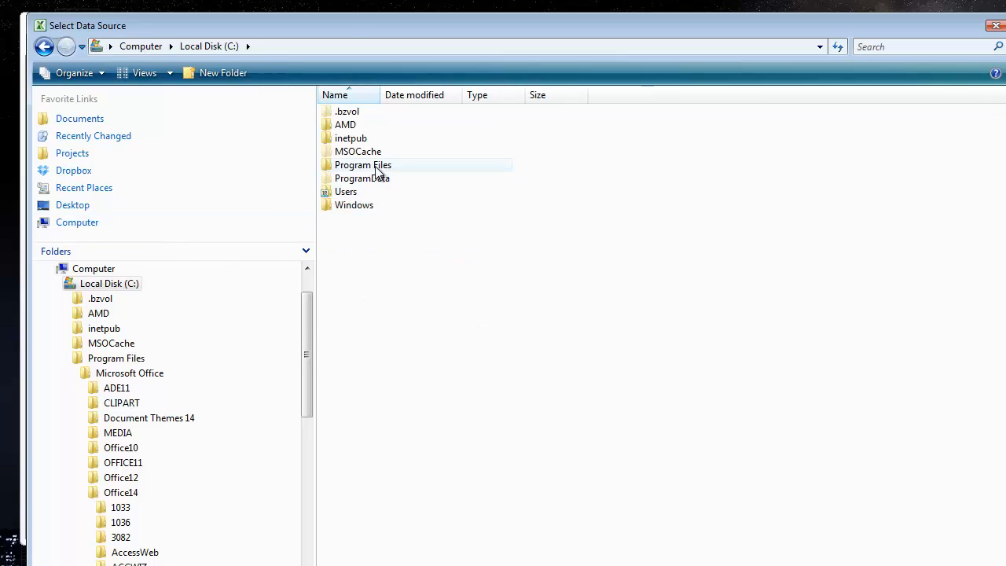
pyautogui.doubleClick(375, 166)
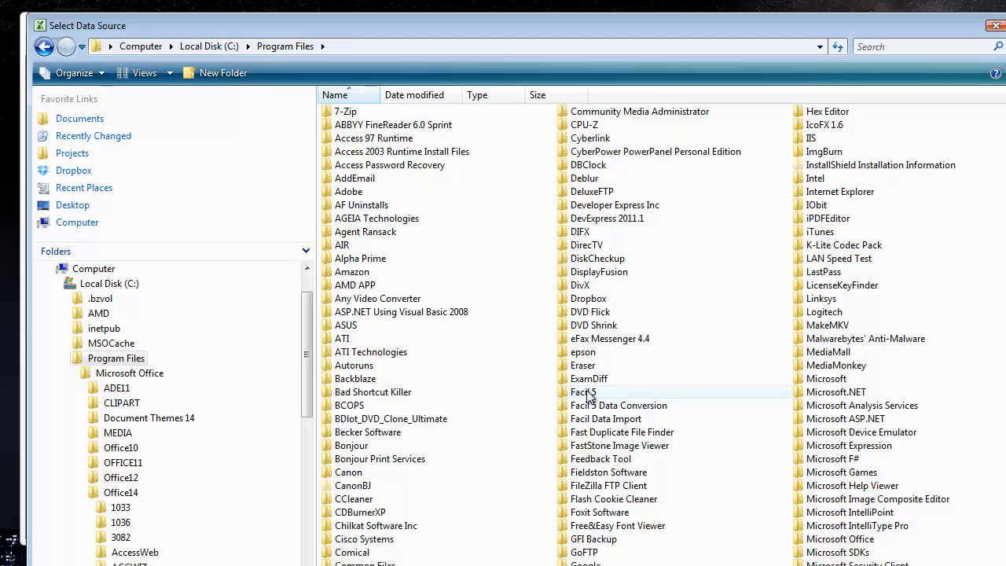
pyautogui.doubleClick(588, 392)
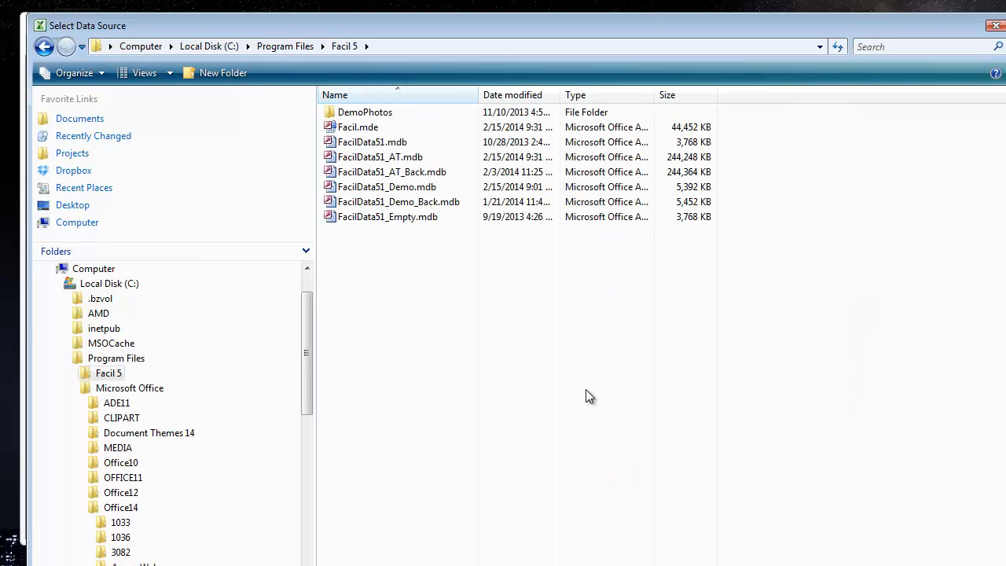
pyautogui.doubleClick(381, 159)
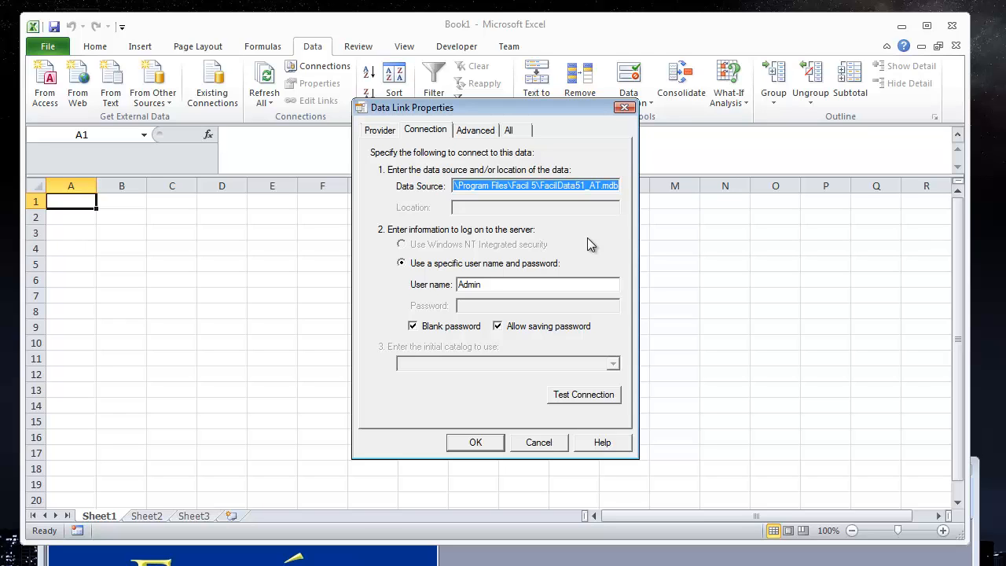
# Step: Adjust the Read access permission in the advanced data link settings and accept the connection properties
pyautogui.click(474, 131)
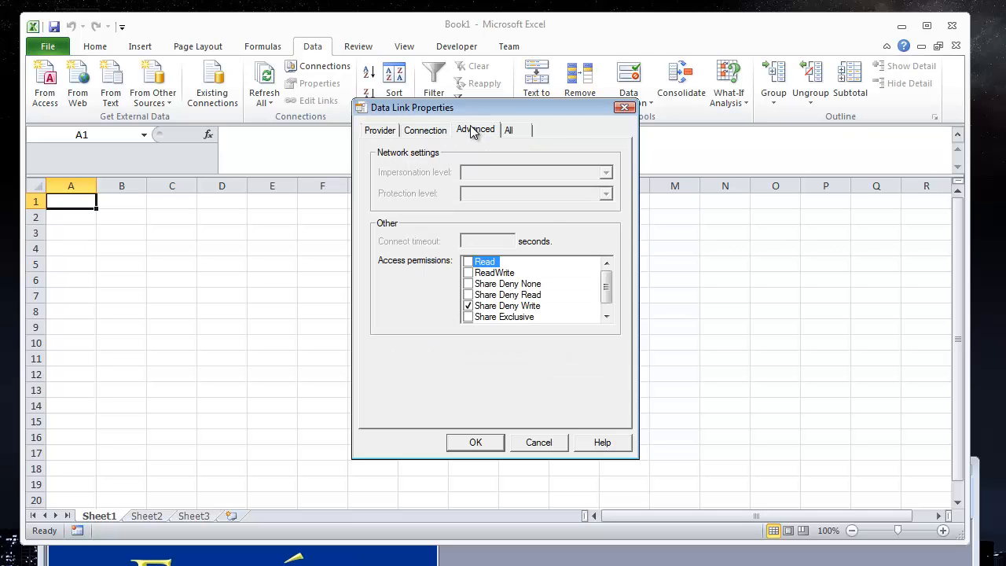
pyautogui.click(468, 263)
pyautogui.moveTo(612, 292)
pyautogui.mouseDown()
pyautogui.moveTo(606, 298)
pyautogui.moveTo(606, 276)
pyautogui.mouseUp()
pyautogui.click(468, 261)
pyautogui.click(478, 442)
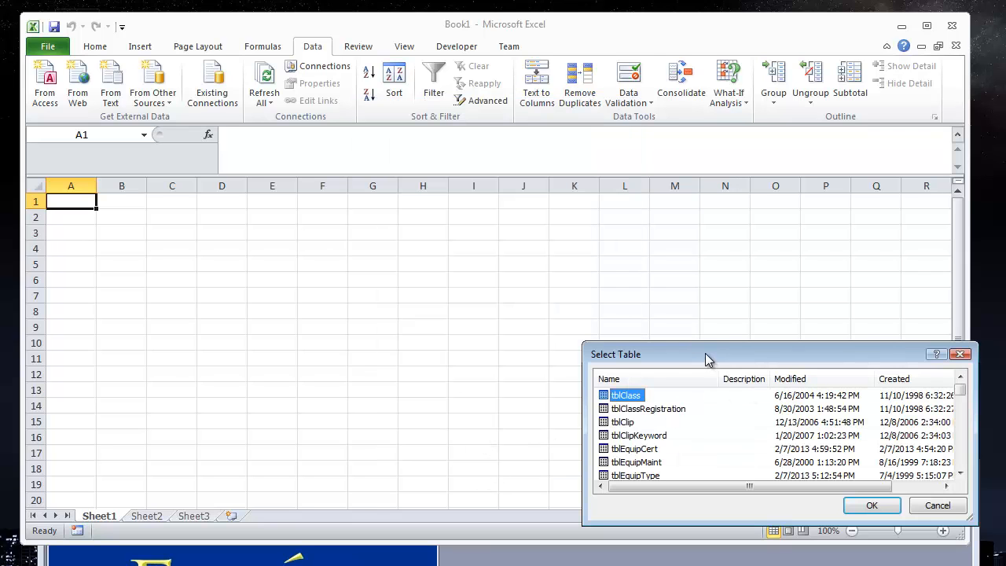
# Step: Choose the tblEquipType table and import it as a table into the existing worksheet at cell A1
pyautogui.moveTo(705, 357); pyautogui.dragTo(414, 207)
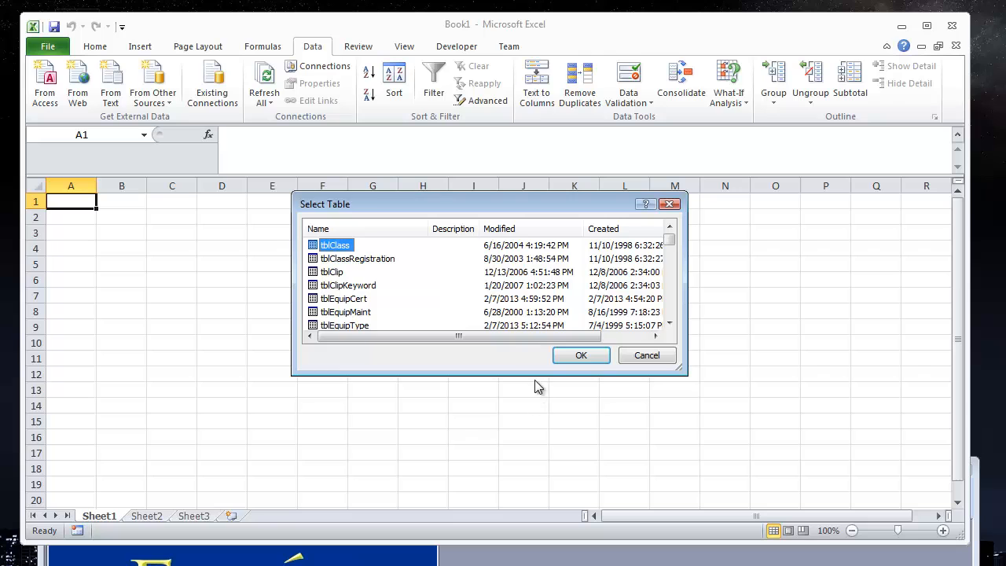
pyautogui.moveTo(532, 375); pyautogui.dragTo(521, 489)
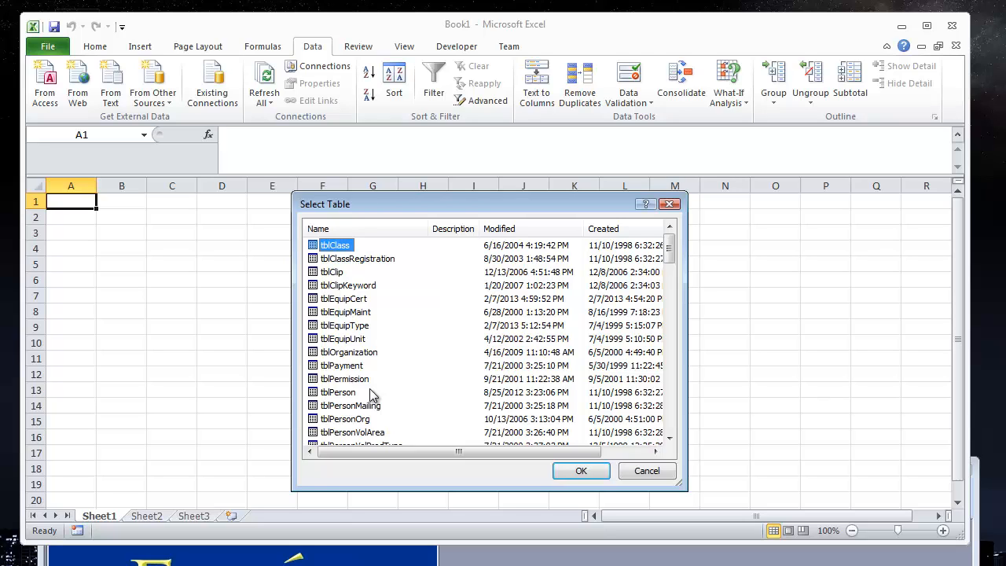
pyautogui.click(363, 327)
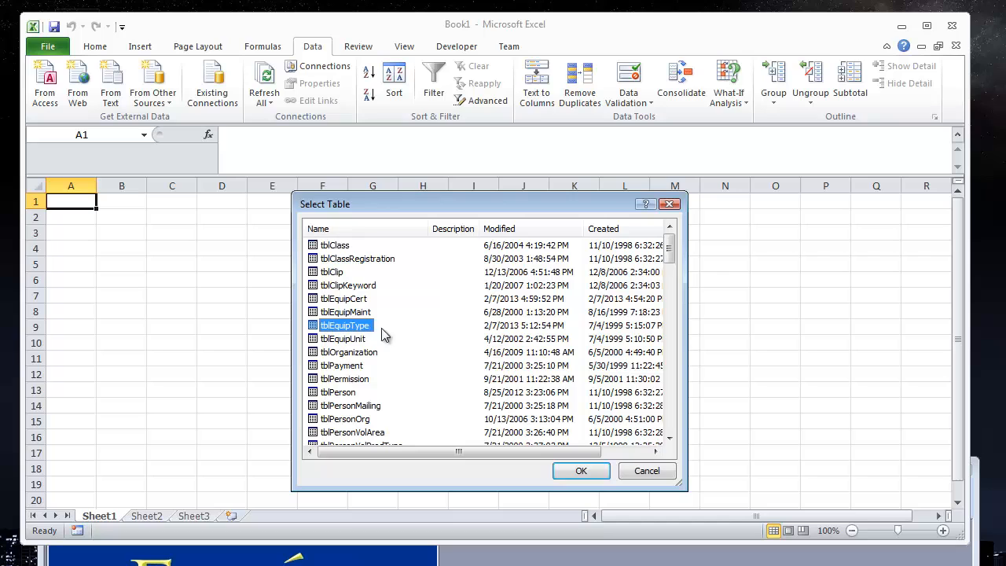
pyautogui.click(572, 475)
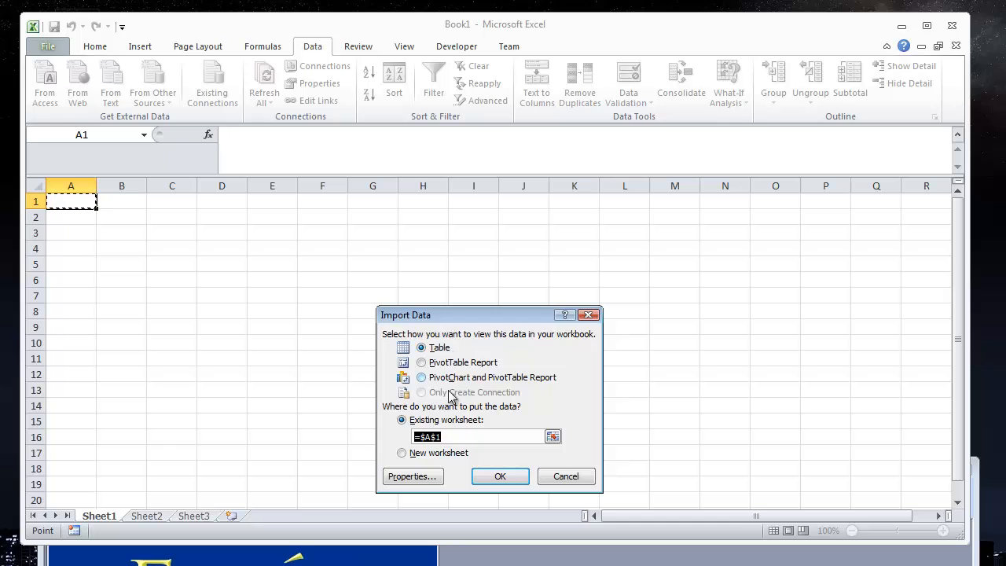
pyautogui.click(487, 478)
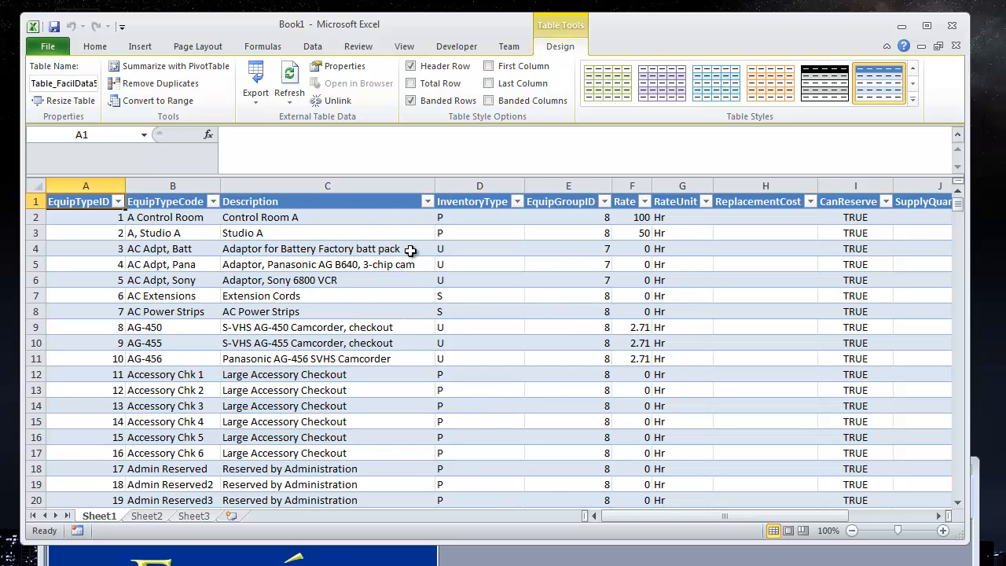
# Step: Scroll through the imported equipment type rows and columns to review the data
pyautogui.scroll(-9, 410, 246)
pyautogui.scroll(-11, 411, 240)
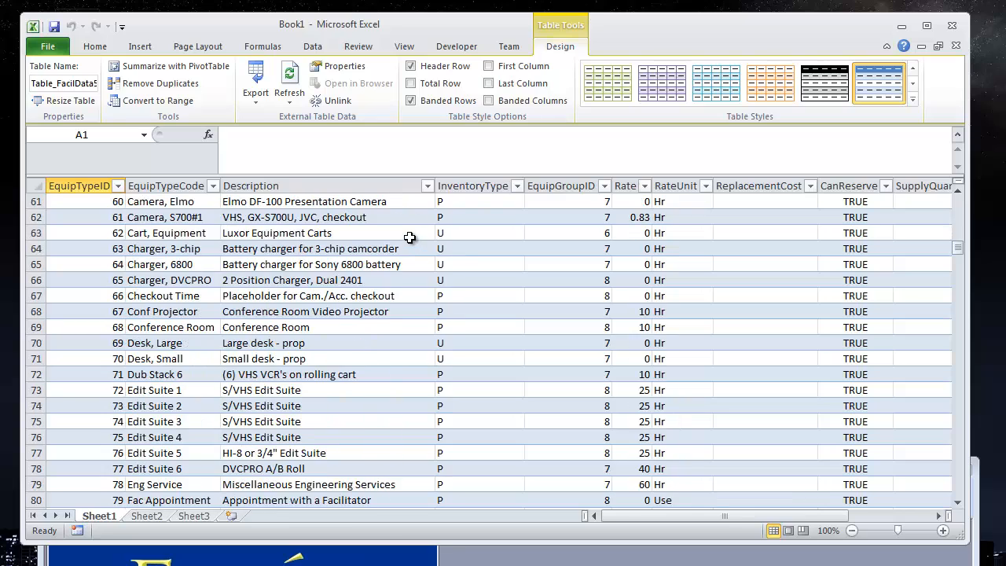
pyautogui.scroll(20, 411, 239)
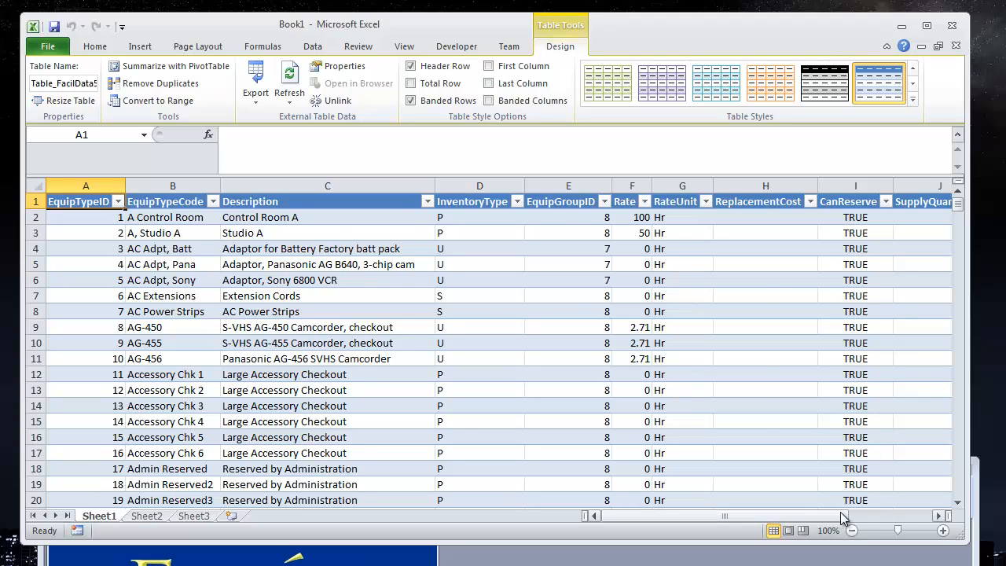
pyautogui.moveTo(855, 514); pyautogui.dragTo(927, 515)
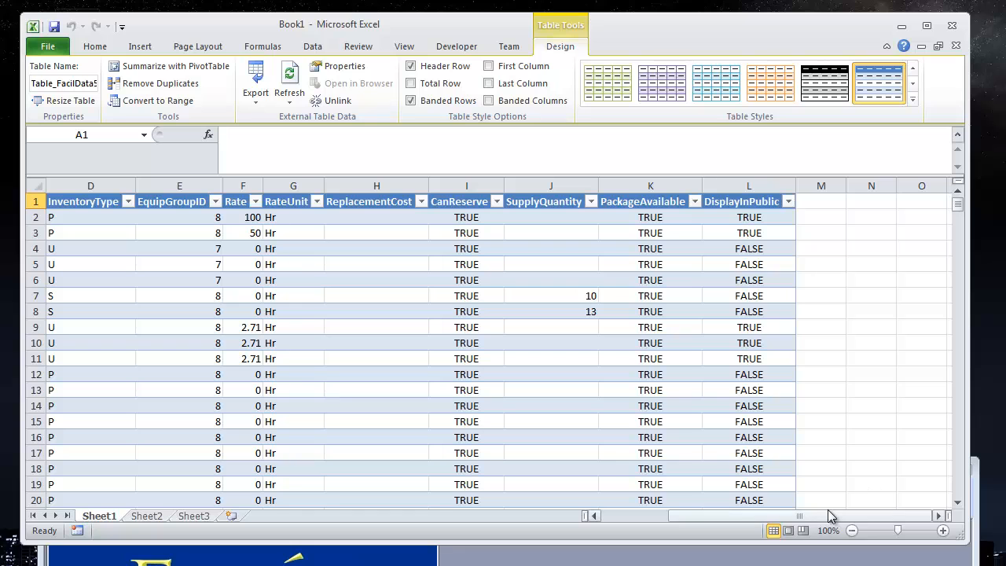
pyautogui.moveTo(823, 512); pyautogui.dragTo(708, 513)
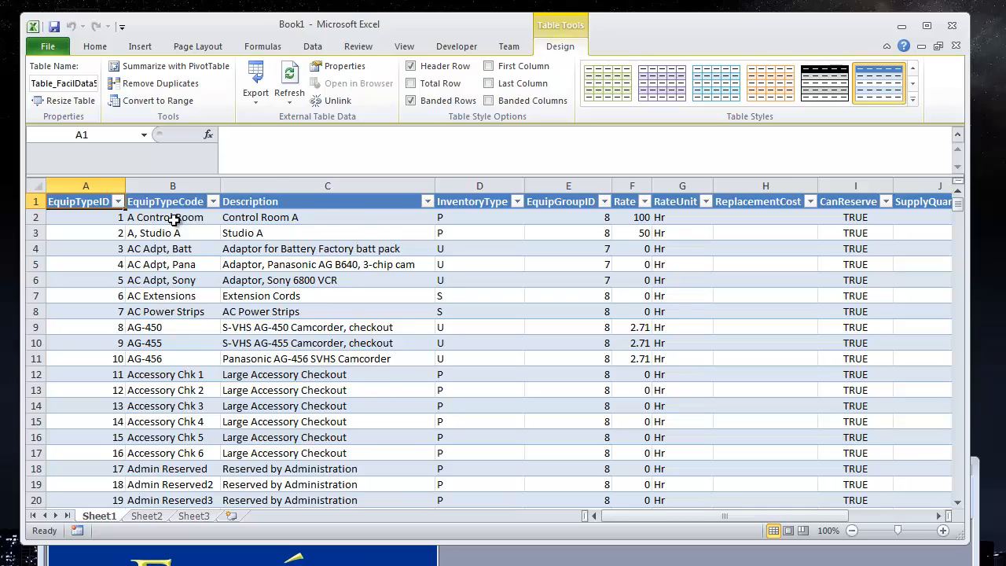
pyautogui.scroll(-20, 174, 220)
pyautogui.scroll(-20, 169, 229)
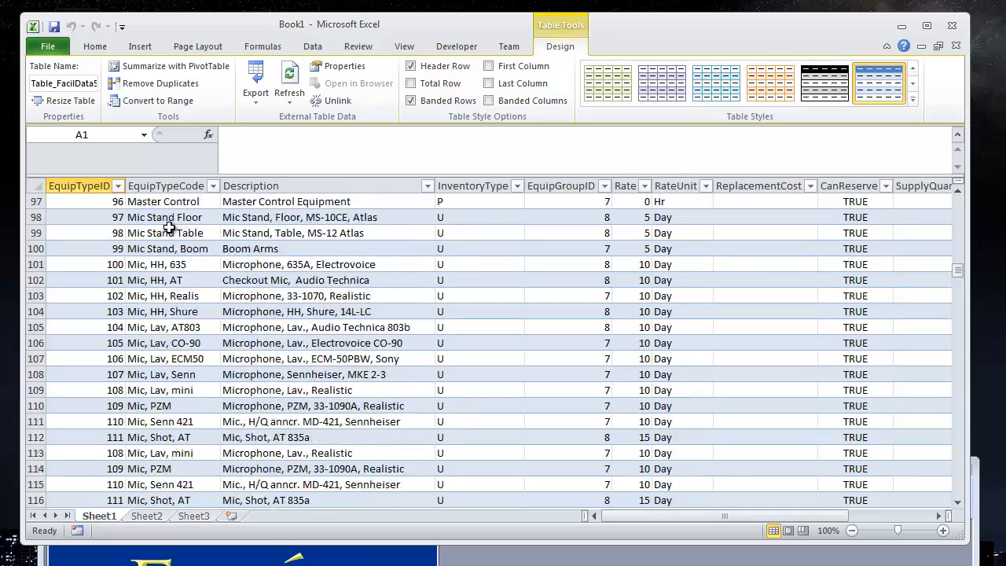
pyautogui.scroll(-8, 167, 222)
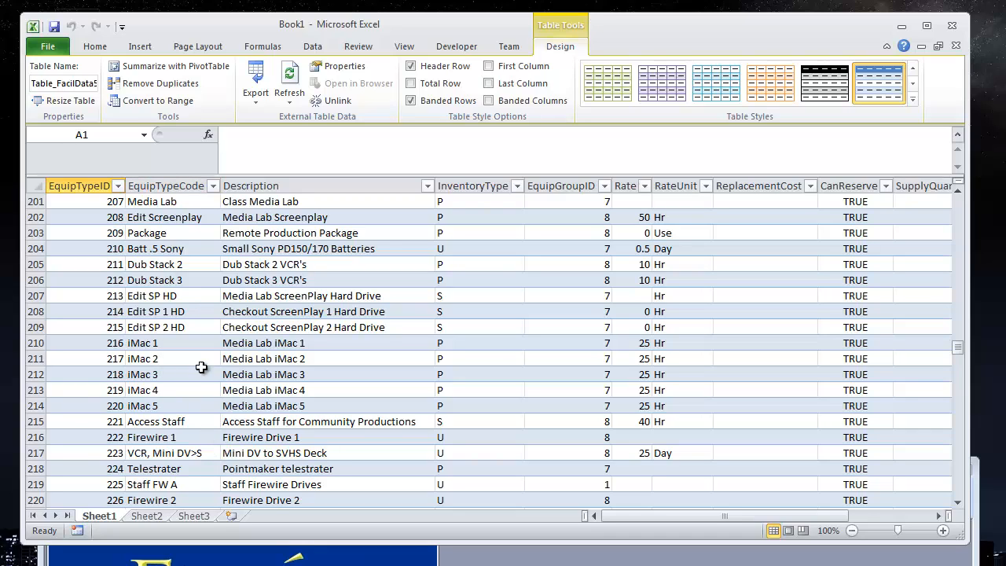
# Step: Sort the table by the EquipTypeCode column from A to Z
pyautogui.click(213, 186)
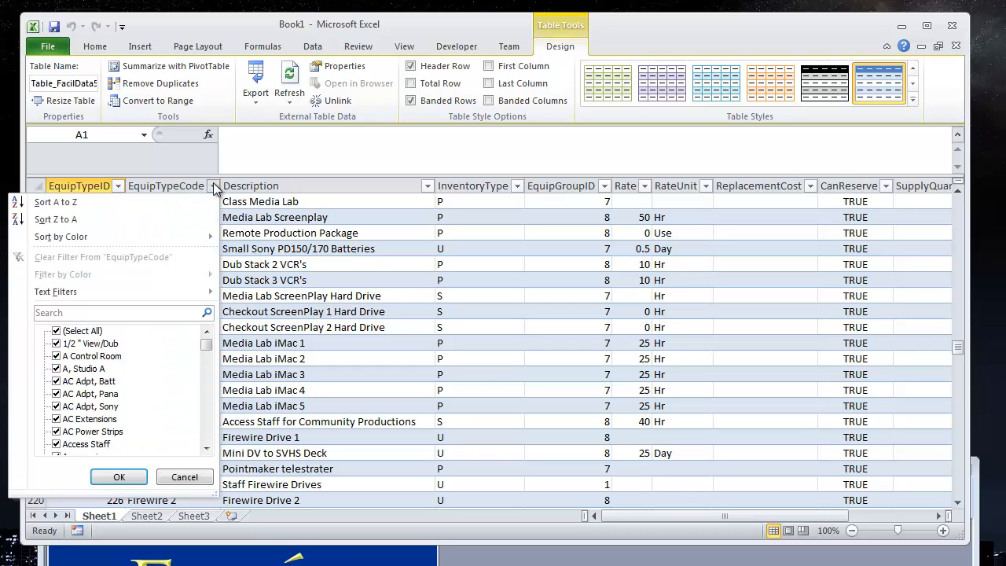
pyautogui.click(105, 202)
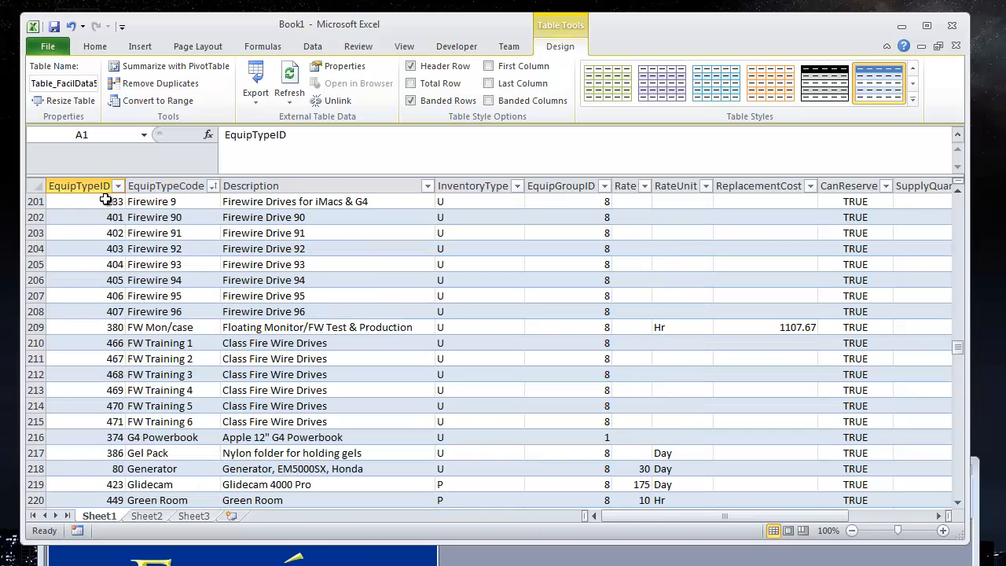
# Step: Filter the InventoryType column to show only the S rows
pyautogui.scroll(12, 259, 301)
pyautogui.scroll(12, 258, 301)
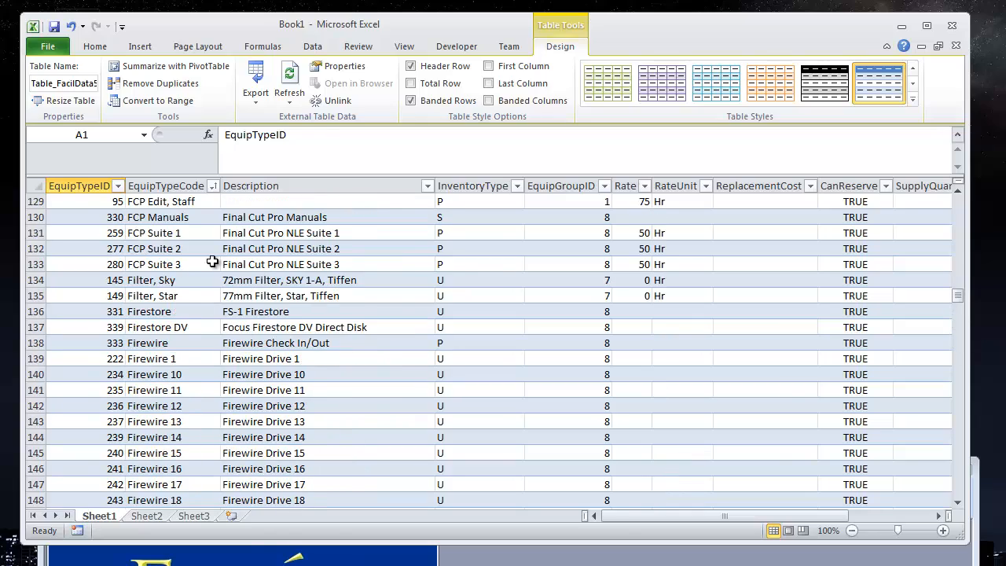
pyautogui.scroll(11, 181, 272)
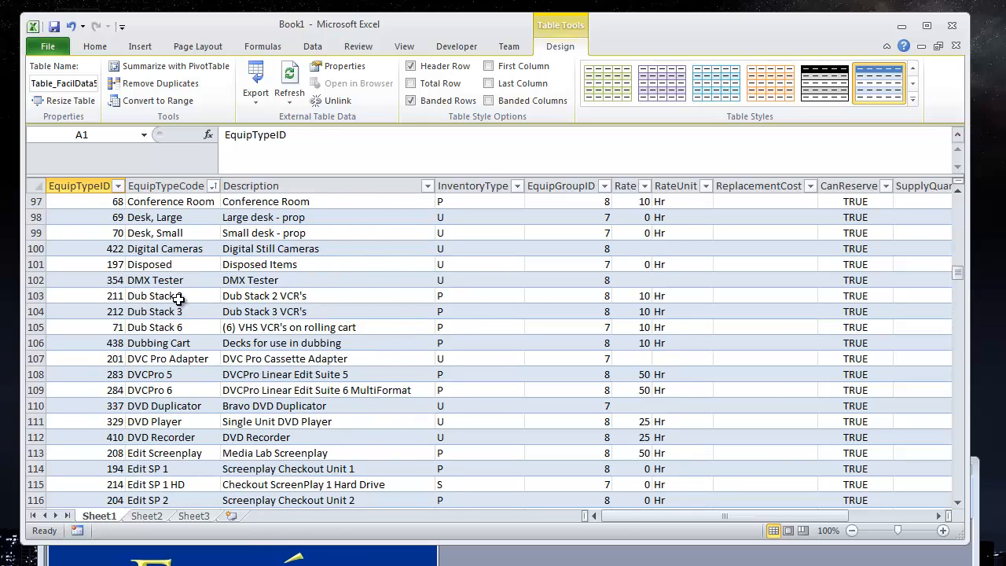
pyautogui.scroll(20, 177, 297)
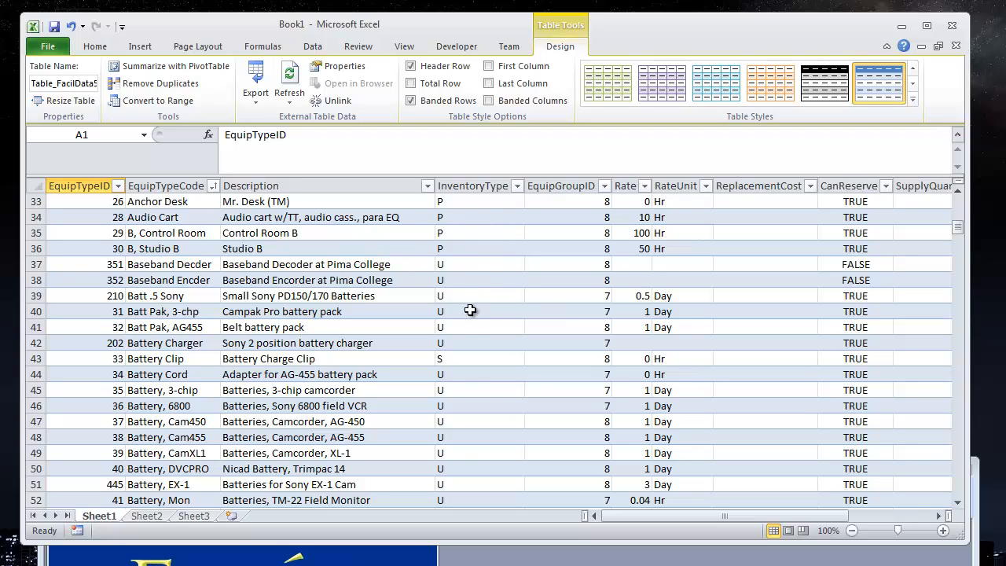
pyautogui.click(518, 186)
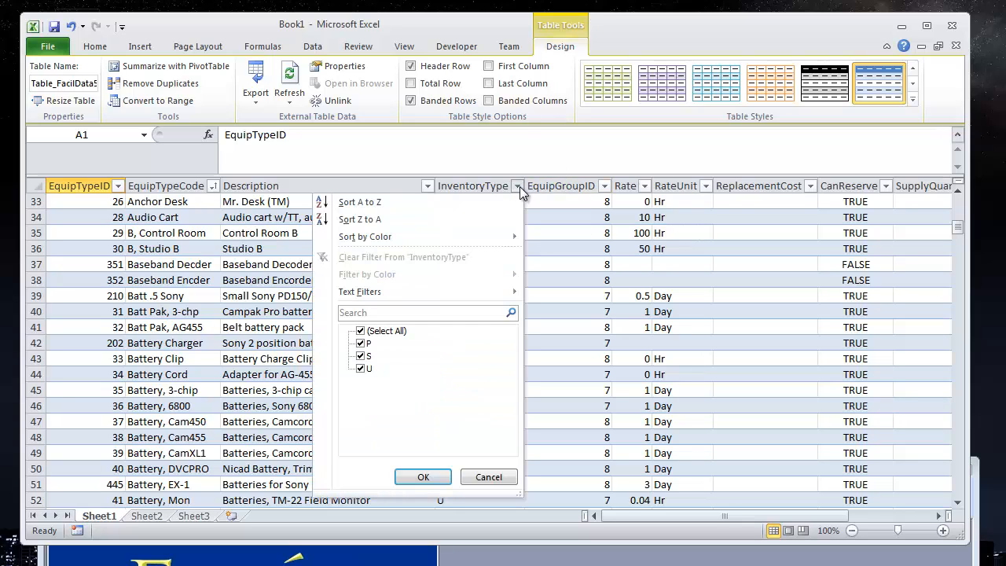
pyautogui.click(360, 331)
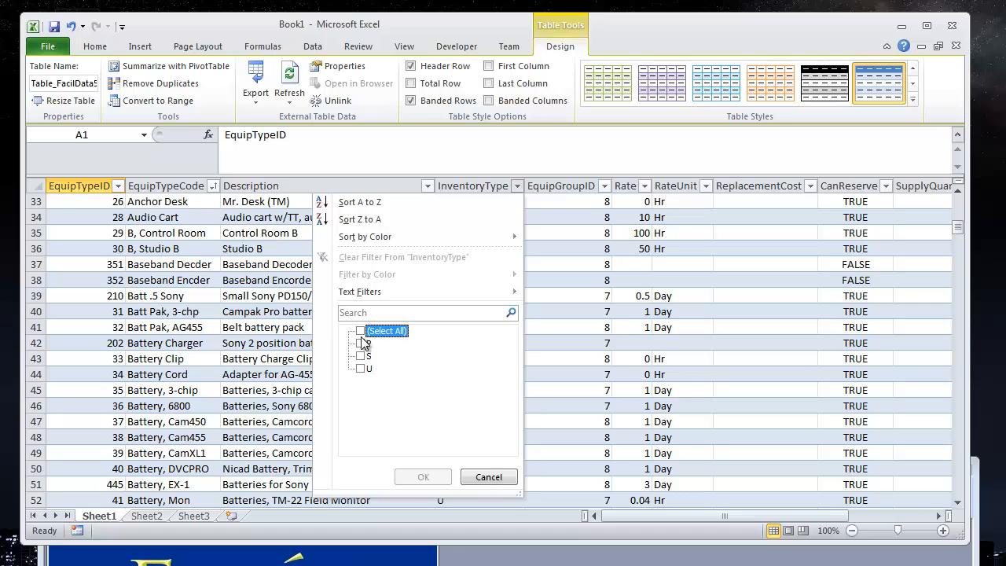
pyautogui.click(361, 357)
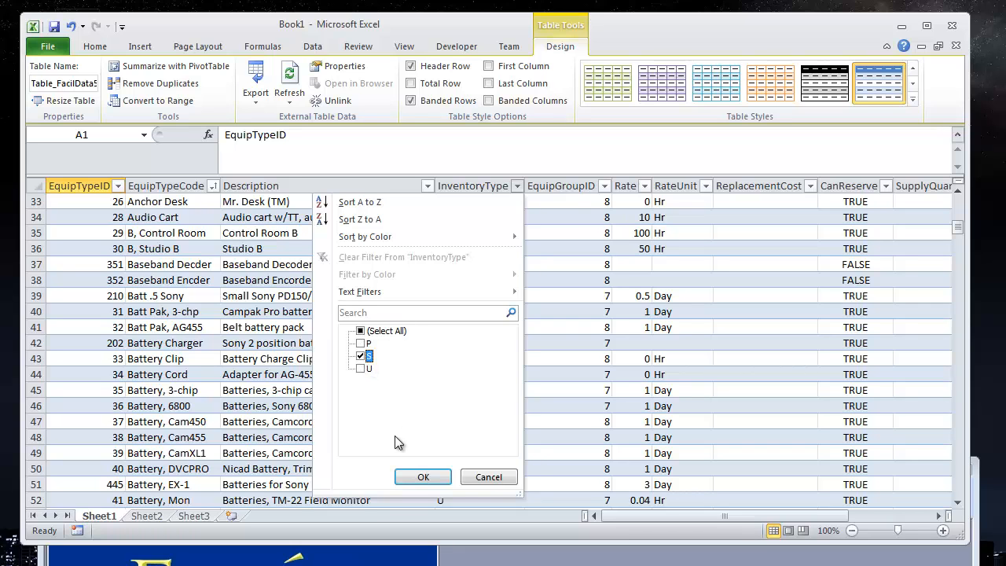
pyautogui.click(418, 477)
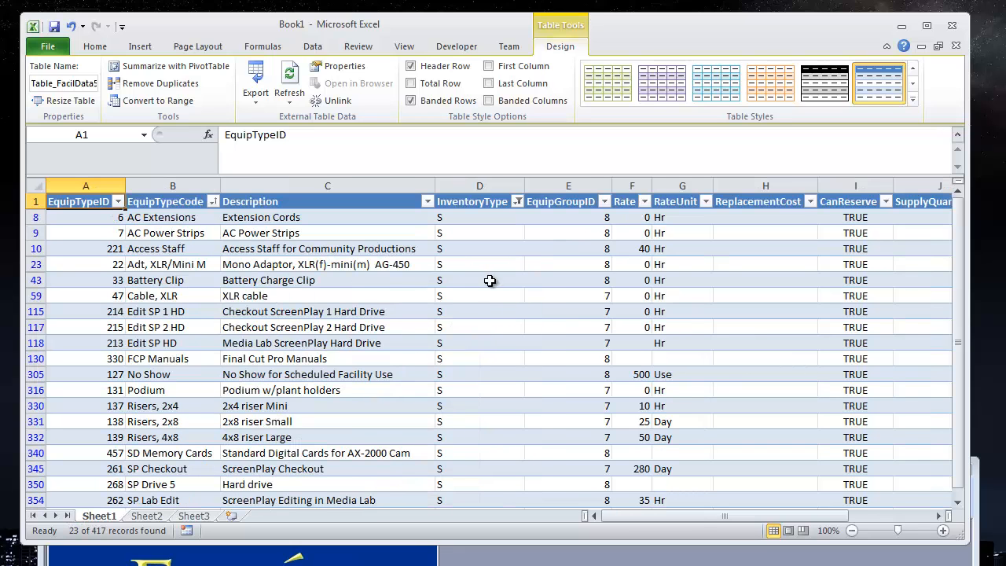
# Step: Select the EquipTypeID, EquipTypeCode and Description columns and set them as the print area
pyautogui.scroll(-4, 490, 281)
pyautogui.scroll(4, 487, 285)
pyautogui.scroll(-4, 488, 290)
pyautogui.scroll(4, 488, 289)
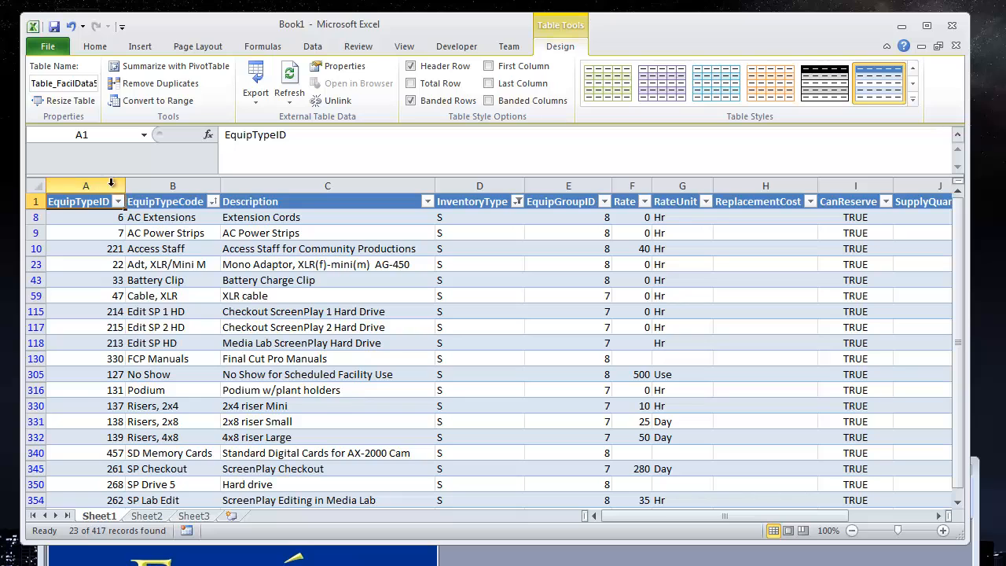
pyautogui.moveTo(92, 186); pyautogui.dragTo(255, 206)
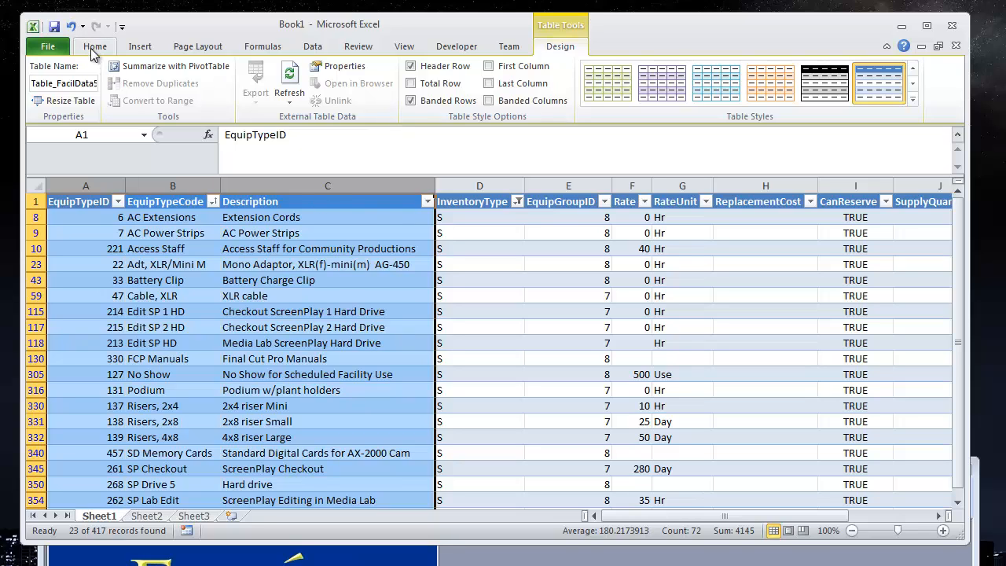
pyautogui.click(206, 47)
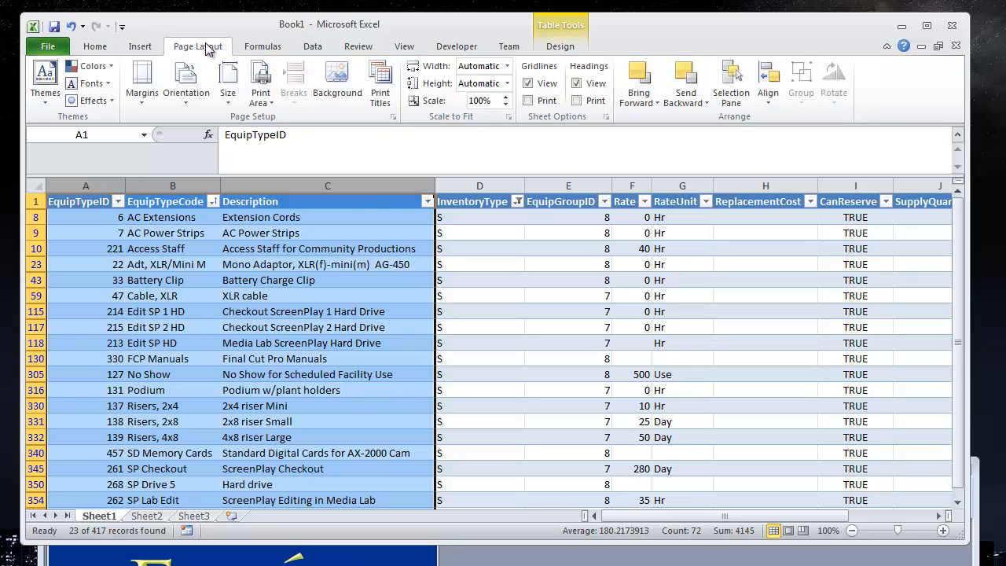
pyautogui.click(263, 77)
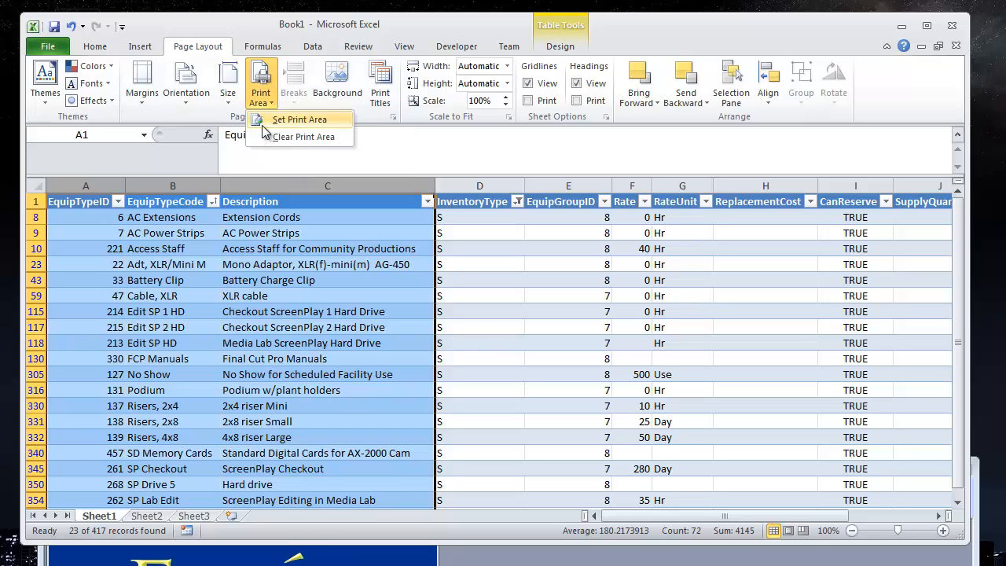
pyautogui.click(288, 119)
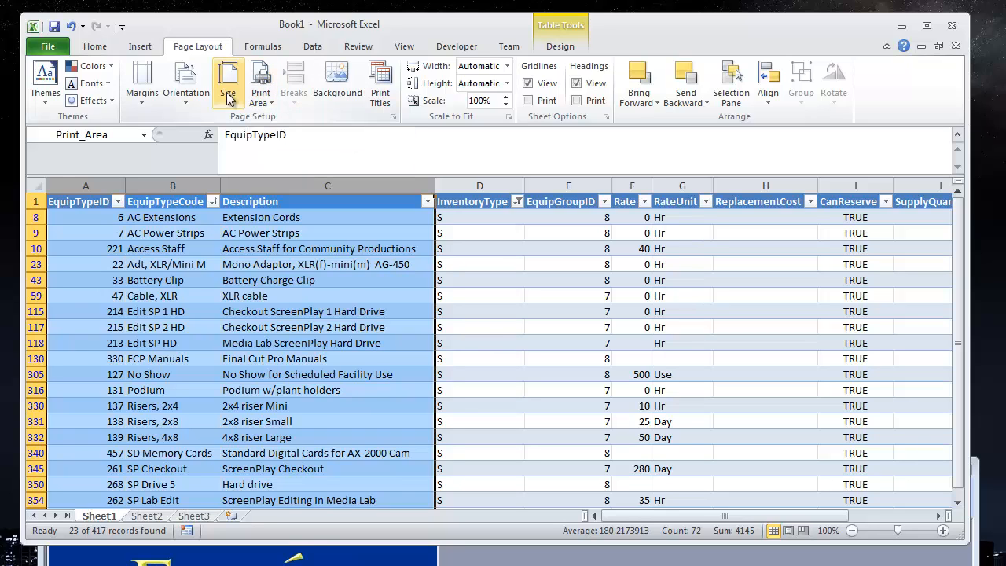
# Step: Open the print settings and show the print preview of the print area
pyautogui.click(49, 46)
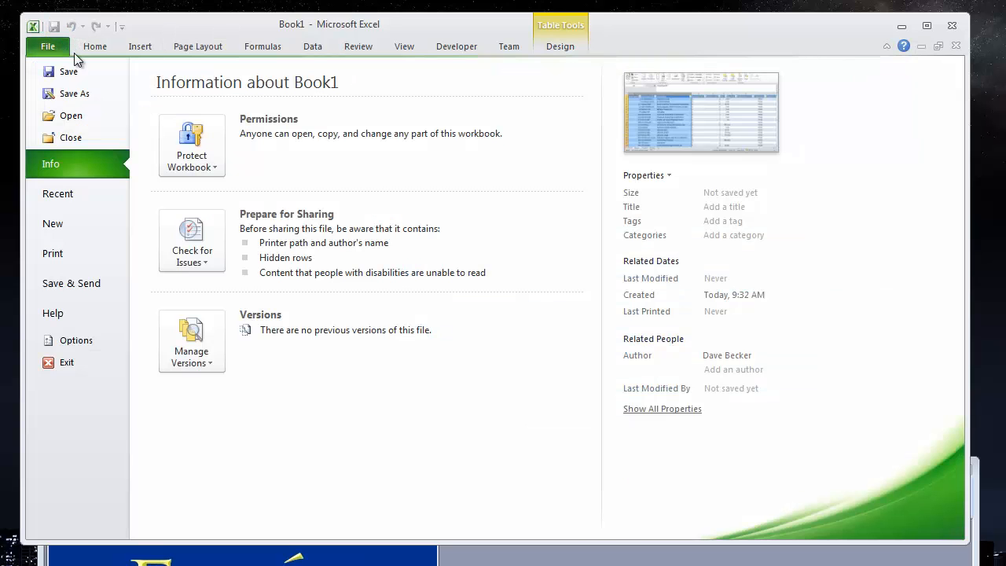
pyautogui.click(69, 253)
pyautogui.click(309, 193)
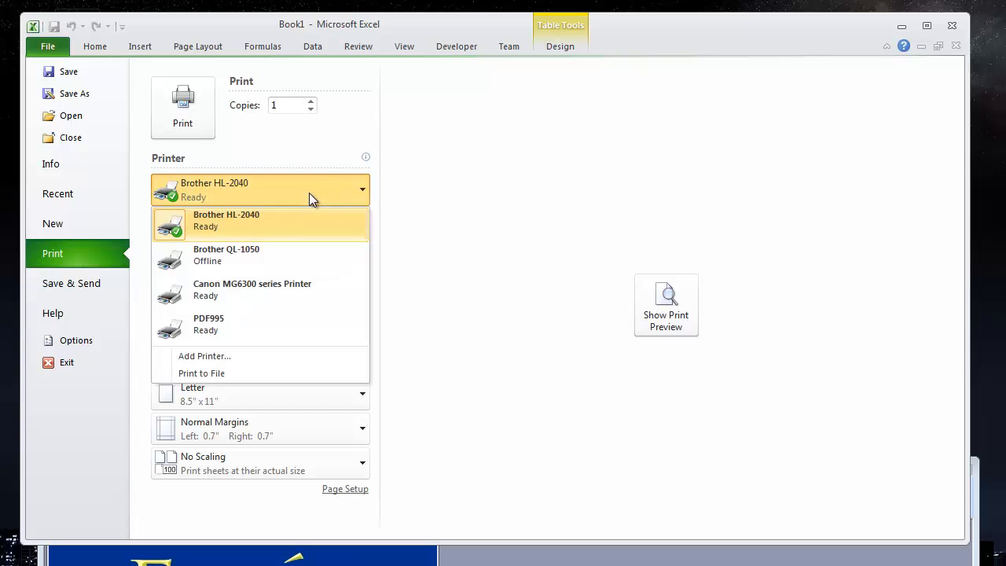
pyautogui.click(641, 355)
pyautogui.click(657, 308)
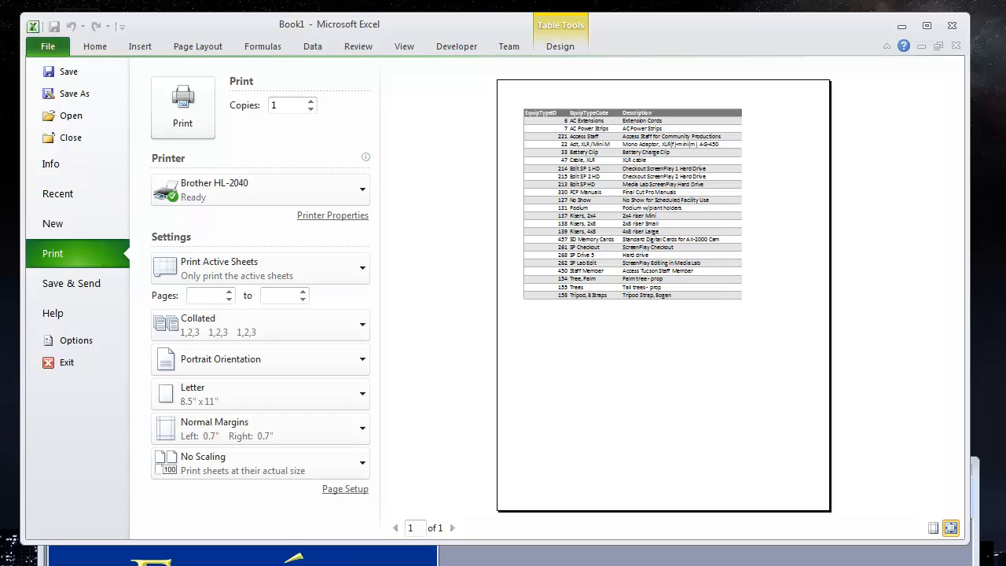
pyautogui.click(91, 48)
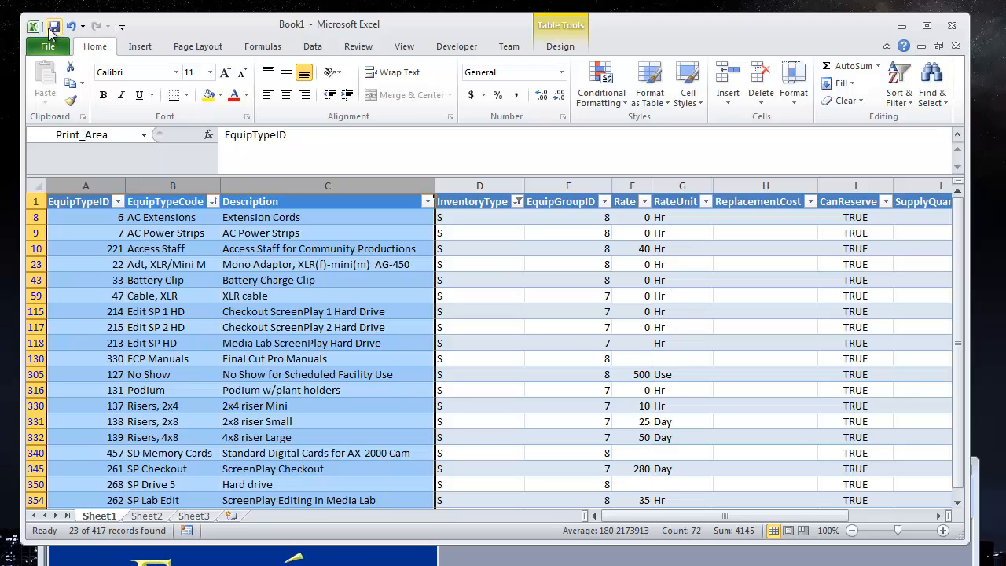
# Step: Open Save As, switch to the Desktop folder, and enter FacilE as the file name
pyautogui.click(54, 29)
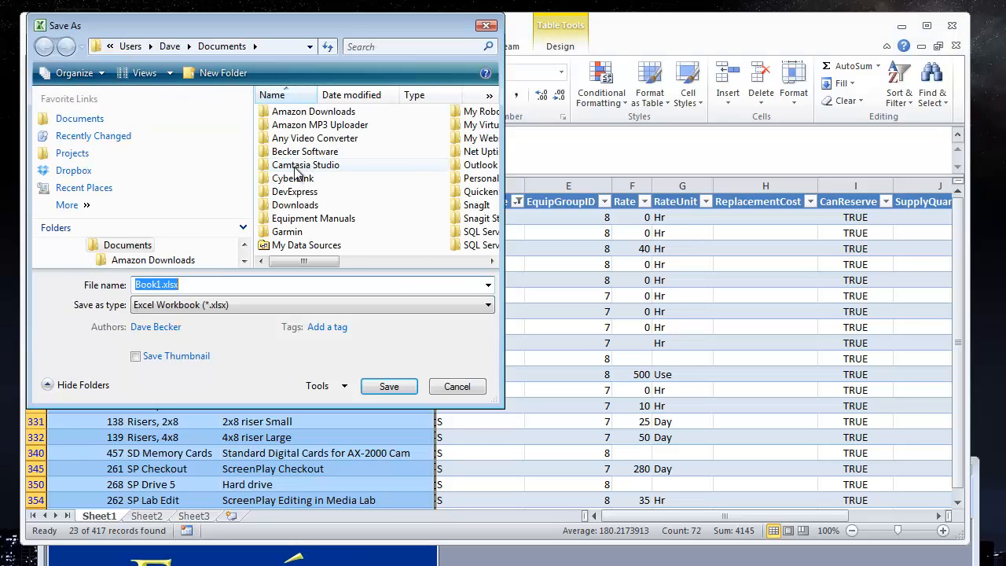
pyautogui.click(79, 206)
pyautogui.click(118, 208)
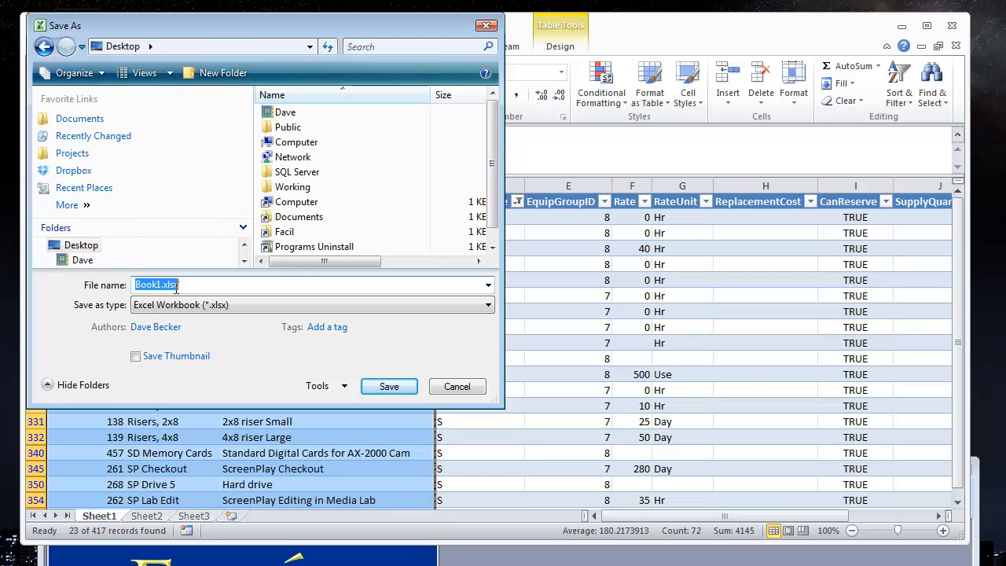
pyautogui.click(149, 287)
pyautogui.moveTo(156, 285); pyautogui.dragTo(71, 283)
pyautogui.press('BackSpace')
pyautogui.write('Fac')
pyautogui.press('BackSpace')
pyautogui.press('Tab')
pyautogui.press('u')
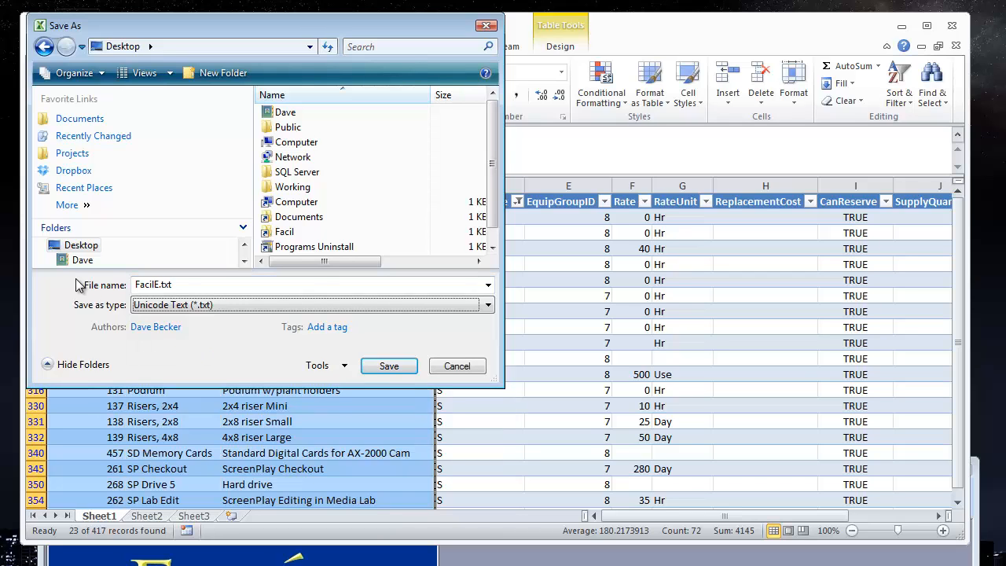
pyautogui.click(318, 307)
pyautogui.click(220, 323)
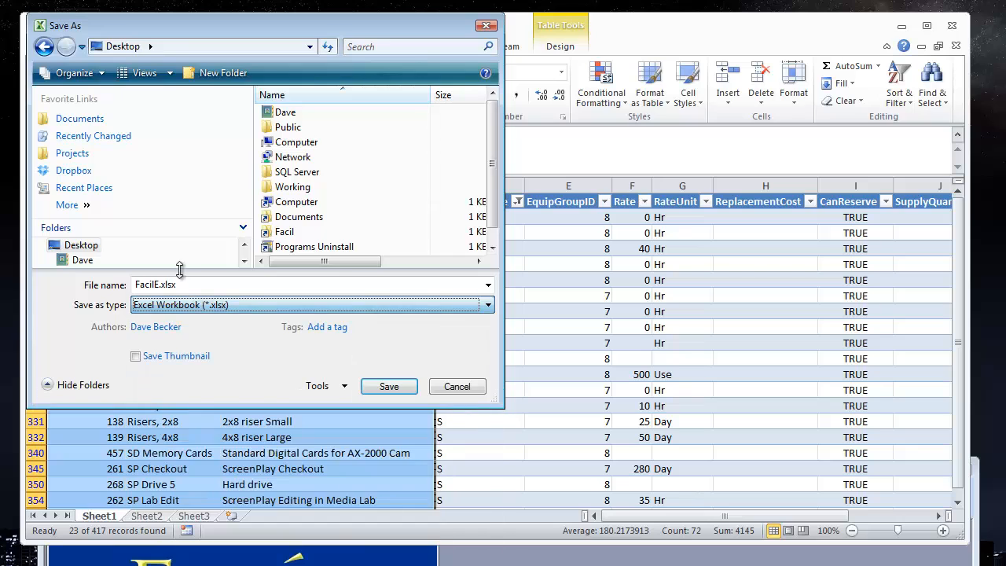
# Step: Rename the file FacilEquipTypes and save it as an Excel workbook on the Desktop
pyautogui.doubleClick(159, 284)
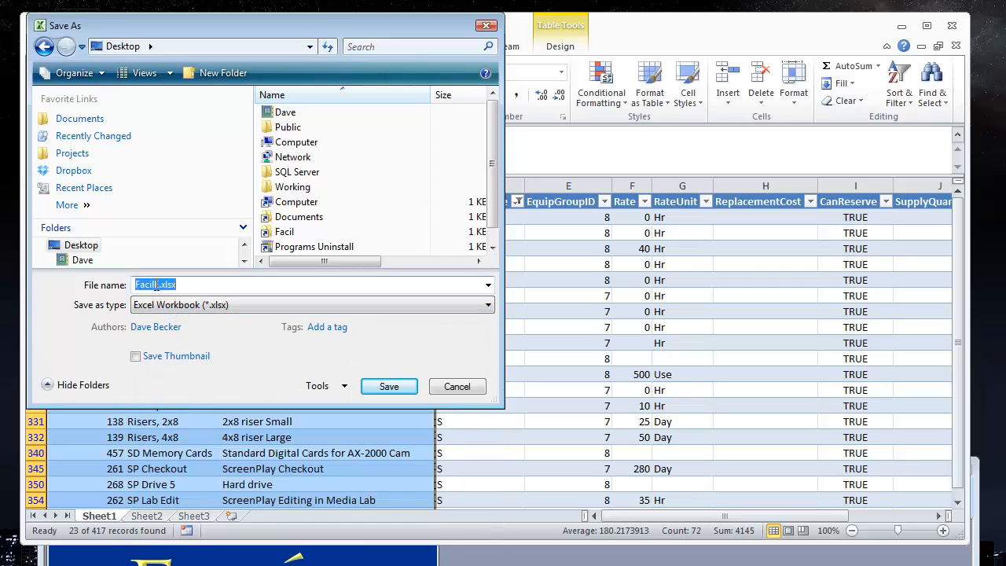
pyautogui.press('Left')
pyautogui.press('Left')
pyautogui.press('Left')
pyautogui.press('Left')
pyautogui.press('Left')
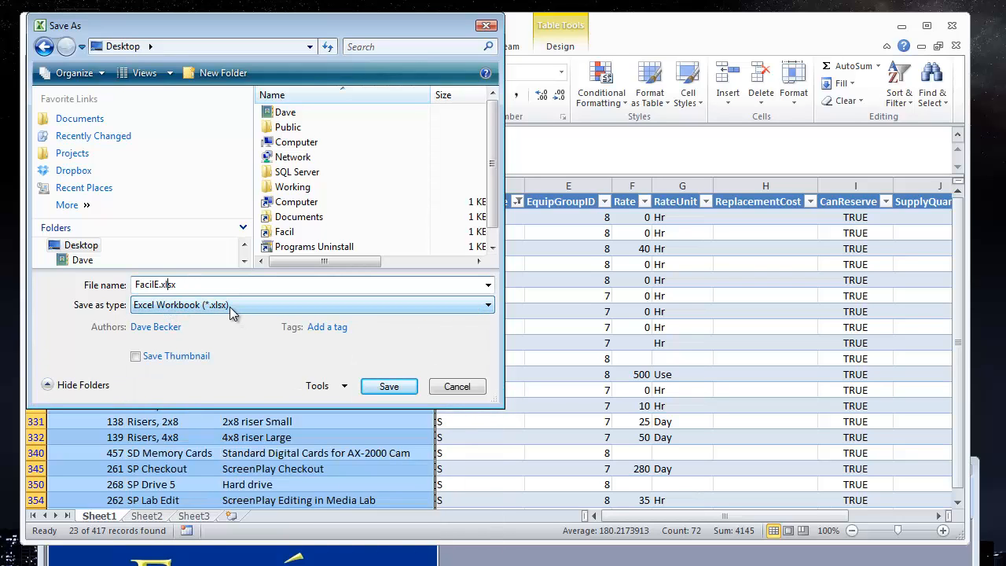
pyautogui.write('quipTyu')
pyautogui.press('BackSpace')
pyautogui.write('pes')
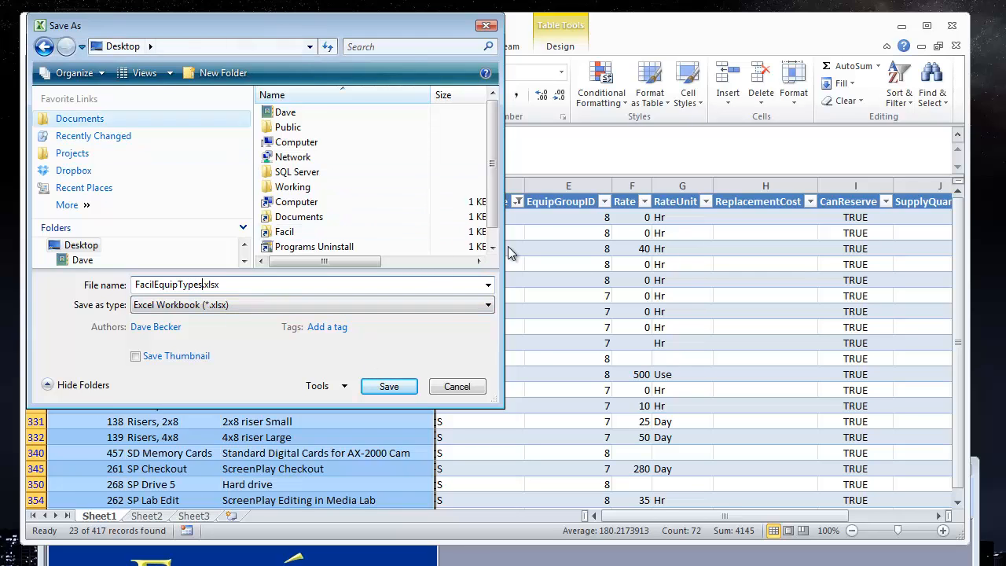
pyautogui.click(396, 386)
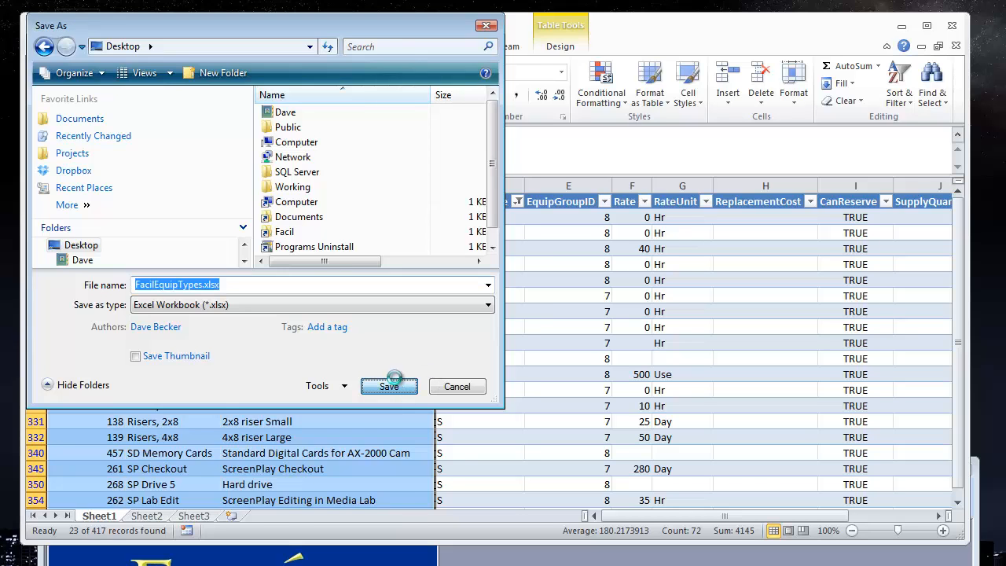
# Step: Close Excel, then exit the Facil application and confirm the exit
pyautogui.click(951, 29)
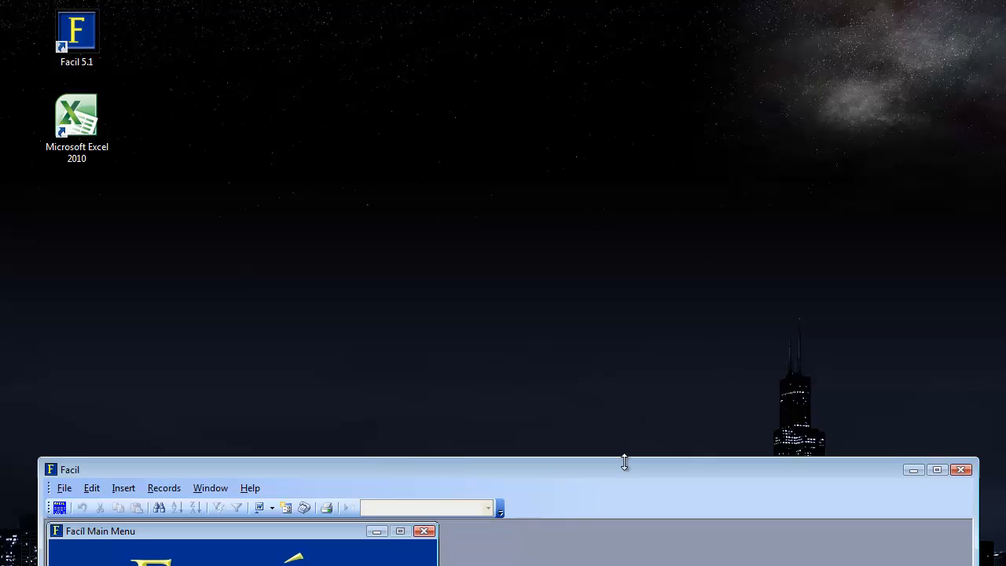
pyautogui.moveTo(636, 480); pyautogui.dragTo(651, 3)
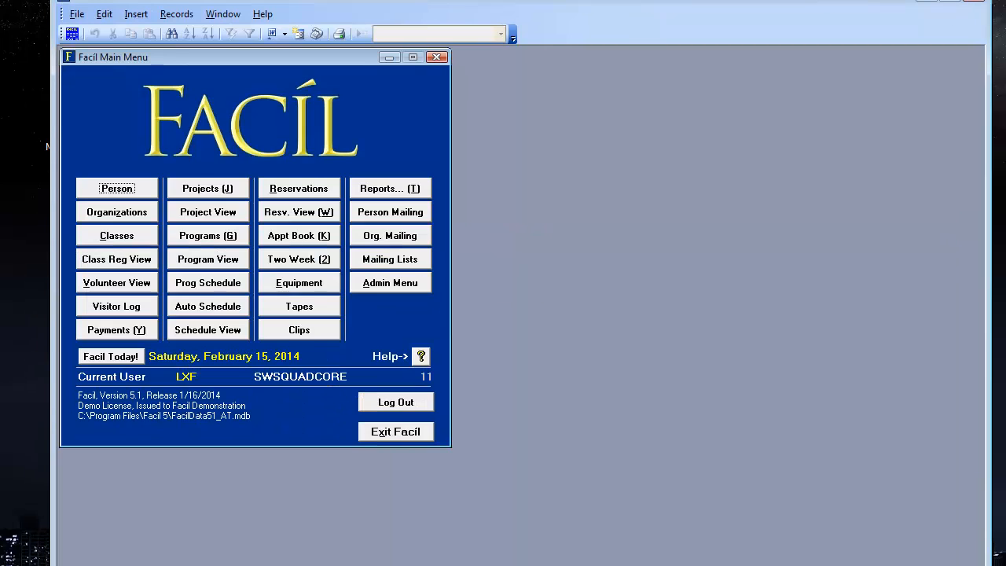
pyautogui.moveTo(856, 2); pyautogui.dragTo(844, 34)
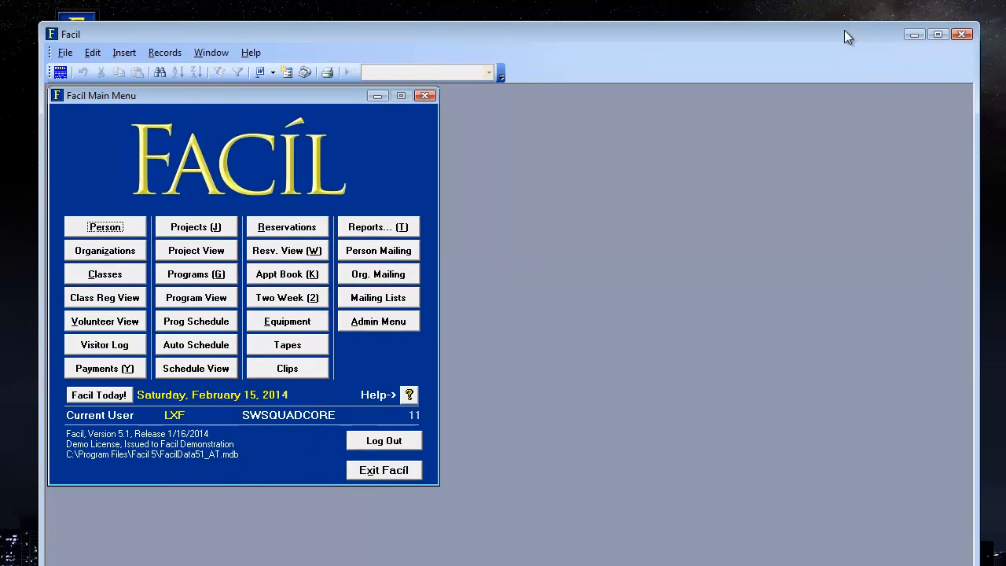
pyautogui.click(967, 27)
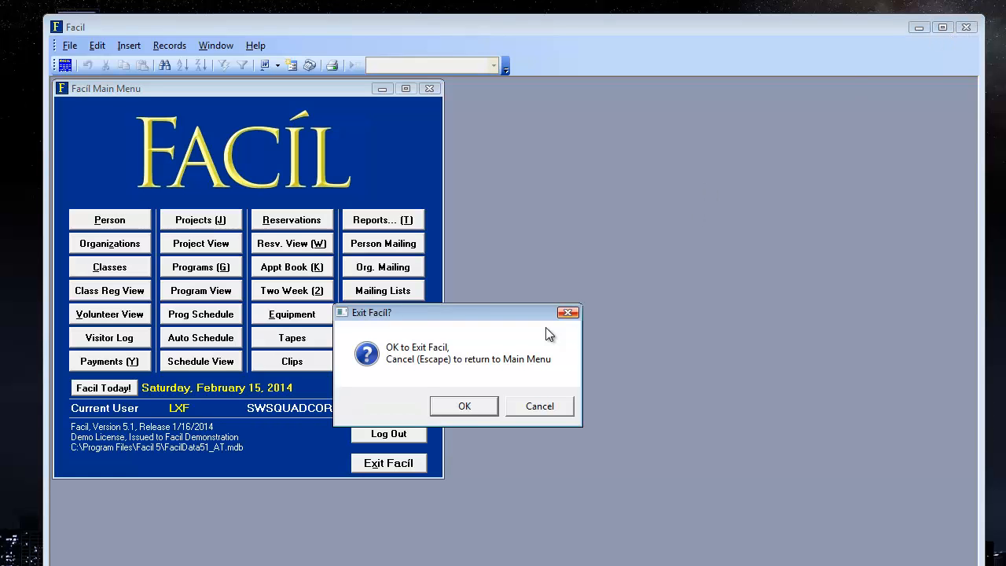
pyautogui.click(462, 414)
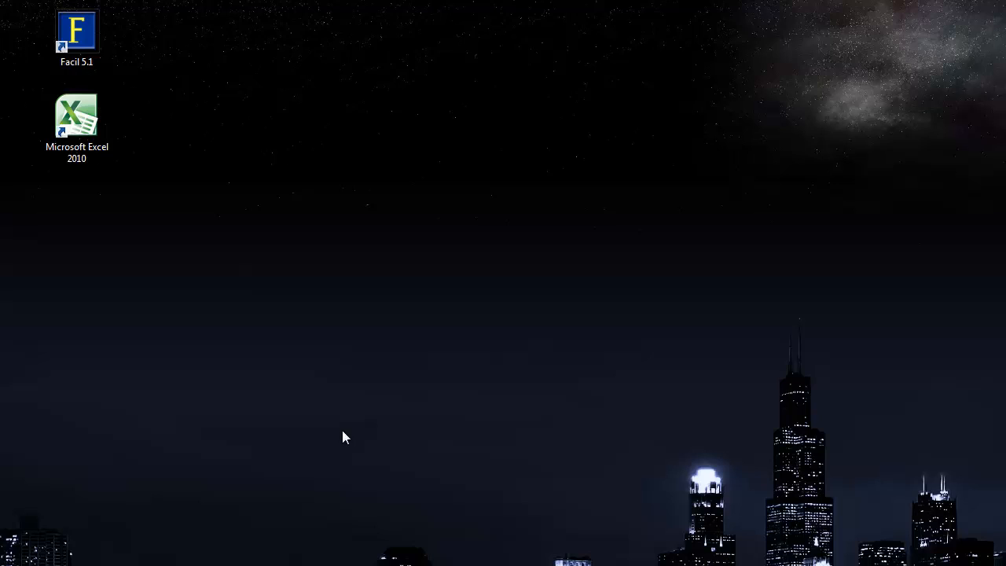
# Step: Reopen the FacilEquipTypes.xlsx workbook from the Desktop
pyautogui.moveTo(486, 401); pyautogui.dragTo(343, 246)
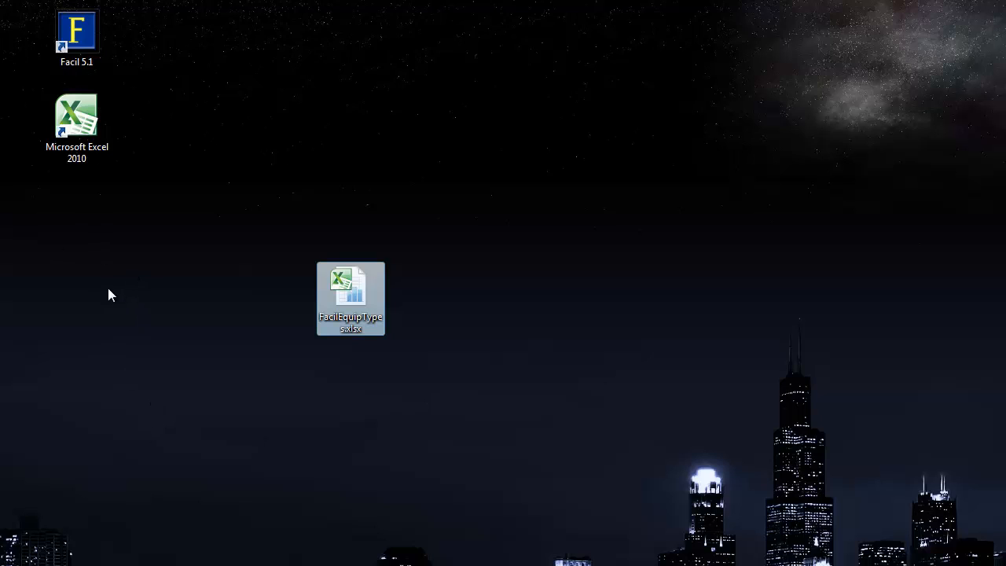
pyautogui.doubleClick(361, 291)
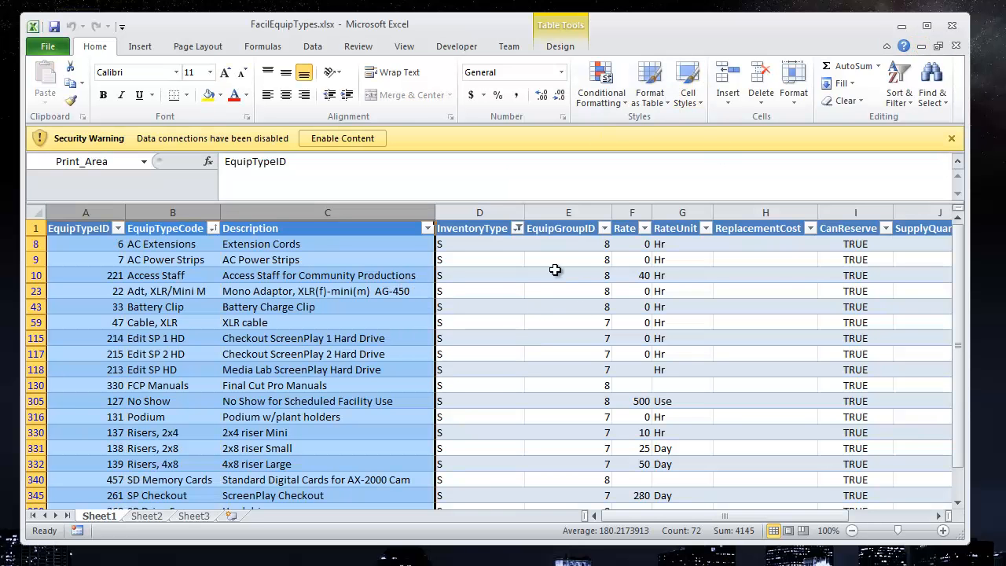
pyautogui.scroll(-2, 417, 314)
pyautogui.scroll(2, 416, 314)
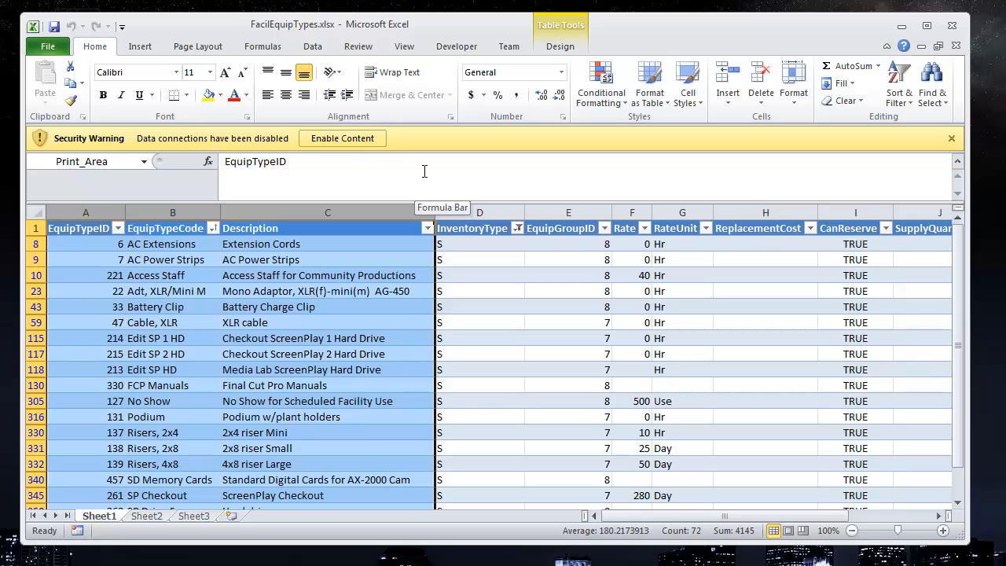
# Step: Enable the disabled data connections and refresh all data from the source
pyautogui.click(348, 139)
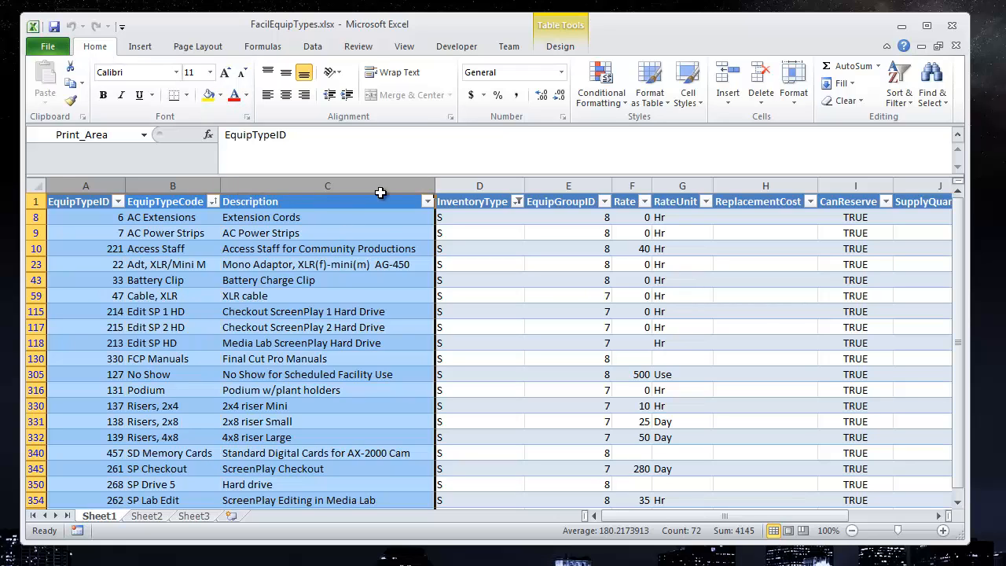
pyautogui.click(312, 46)
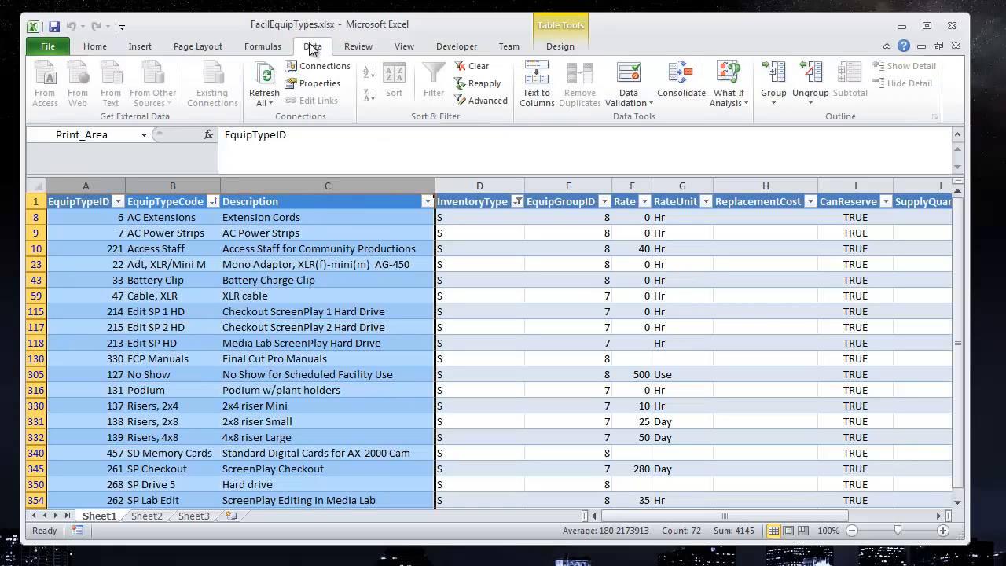
pyautogui.click(270, 86)
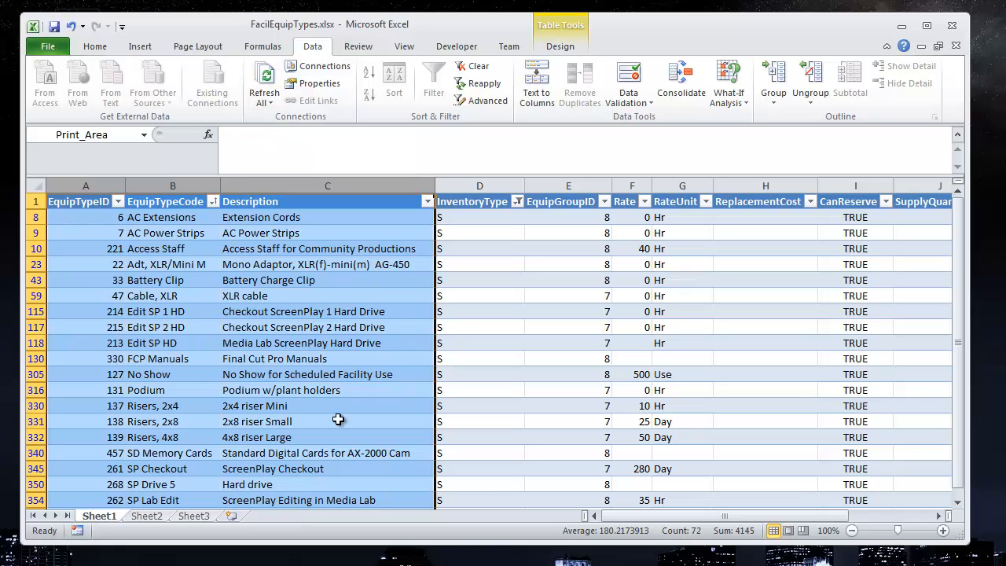